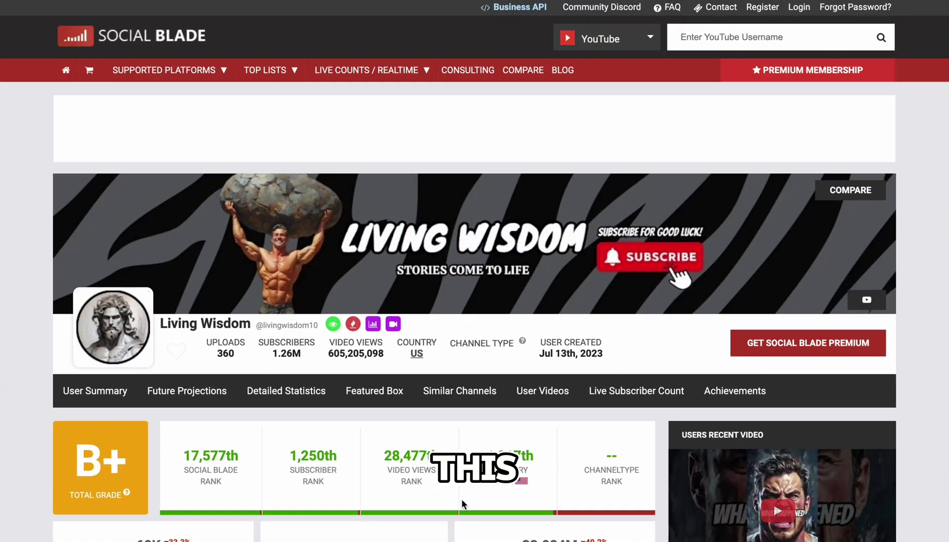
Scroll to Living Wisdom's earnings estimates and highlight the $8K - $128.3K monthly range
scroll(462, 501, "down", 5)
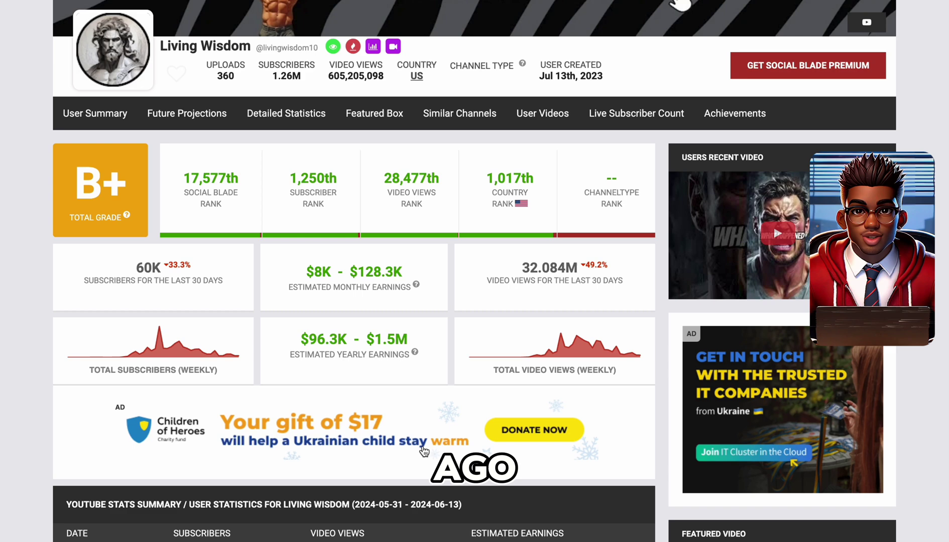
left_click_drag(305, 271, 415, 273)
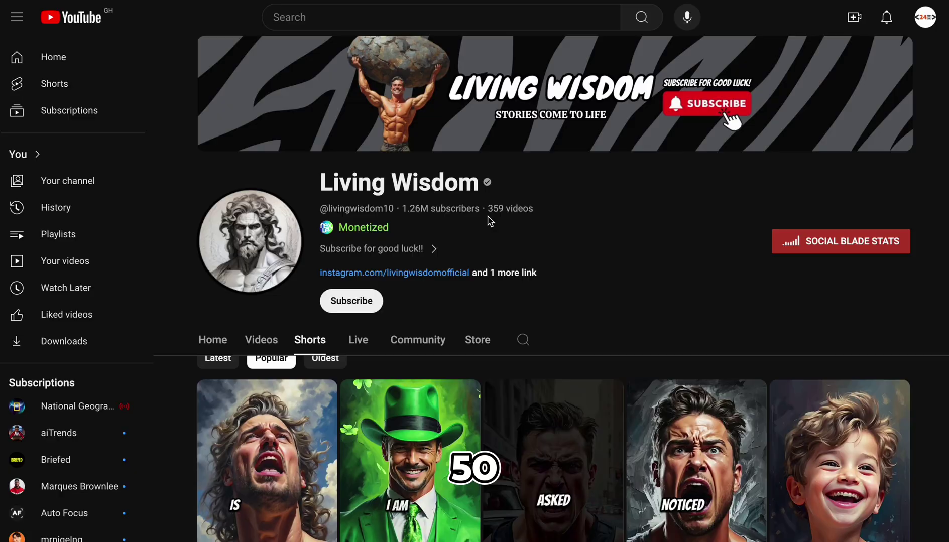
Scroll down through the Living Wisdom channel's Popular Shorts grid
scroll(626, 322, "down", 10)
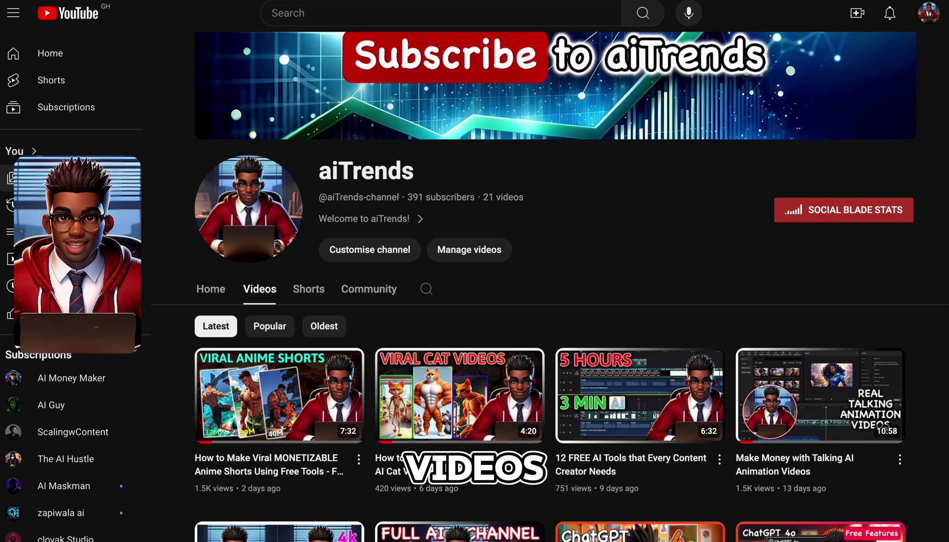
Scroll down through the aiTrends channel's Latest videos grid
scroll(475, 301, "down", 5)
scroll(550, 301, "down", 8)
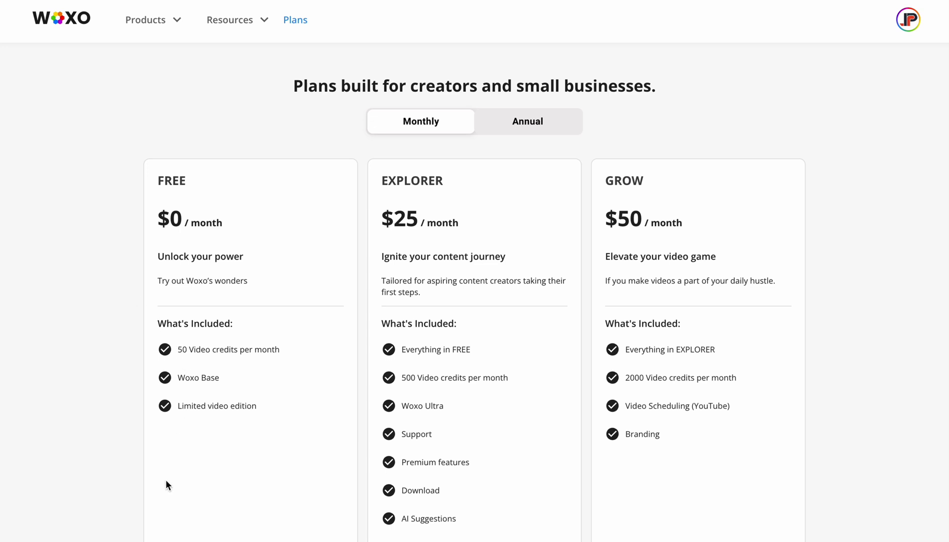
Start a Woxo Base video with the prompt 'create 10 videos highlighting contributions of the greatest inventors that ever lived'
scroll(166, 485, "down", 2)
scroll(166, 484, "up", 2)
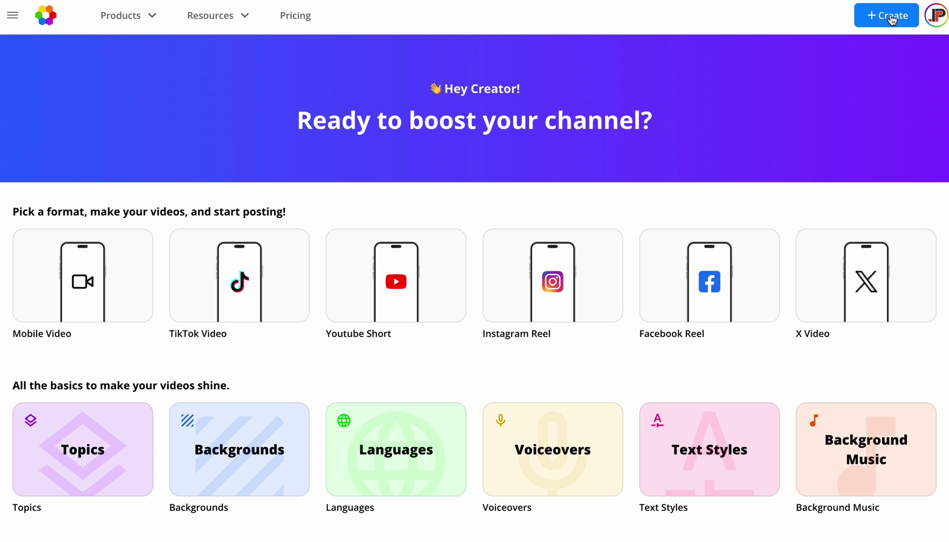
left_click(891, 20)
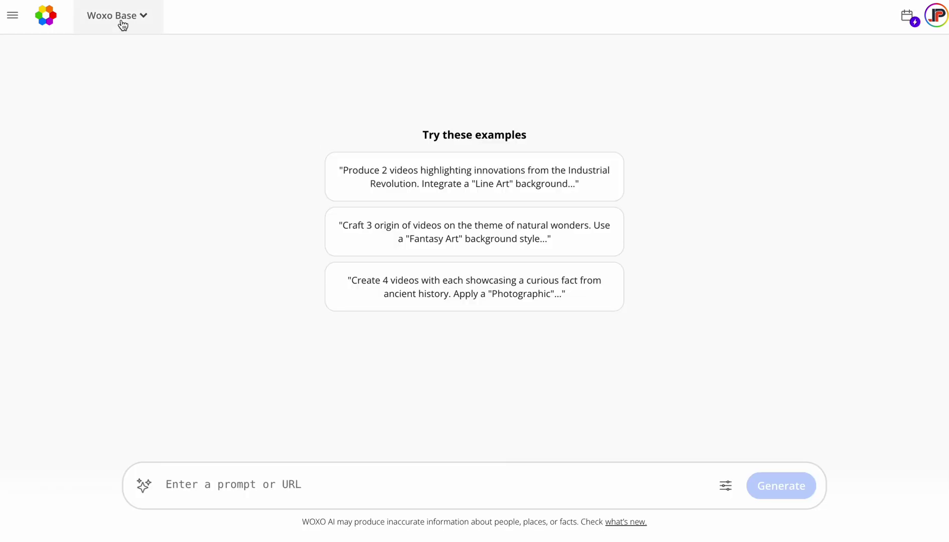
left_click(119, 20)
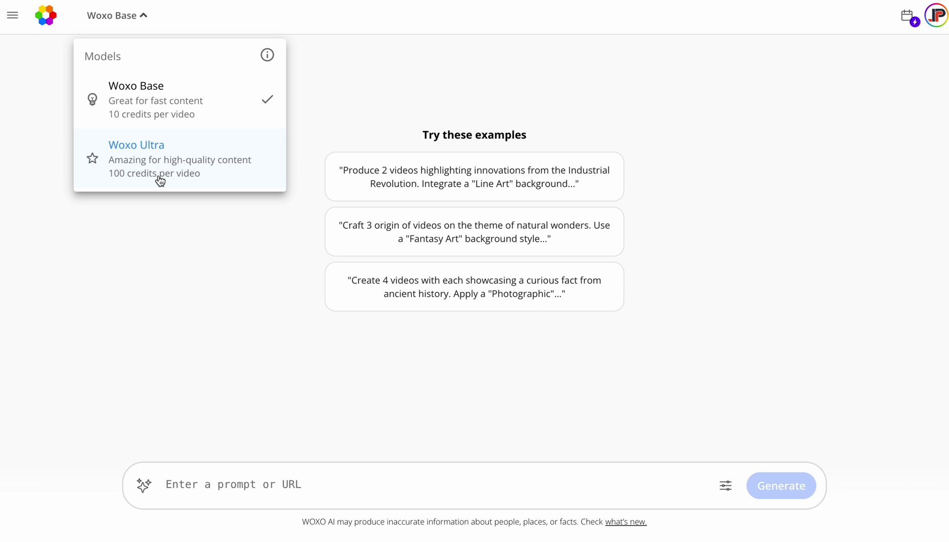
left_click(399, 489)
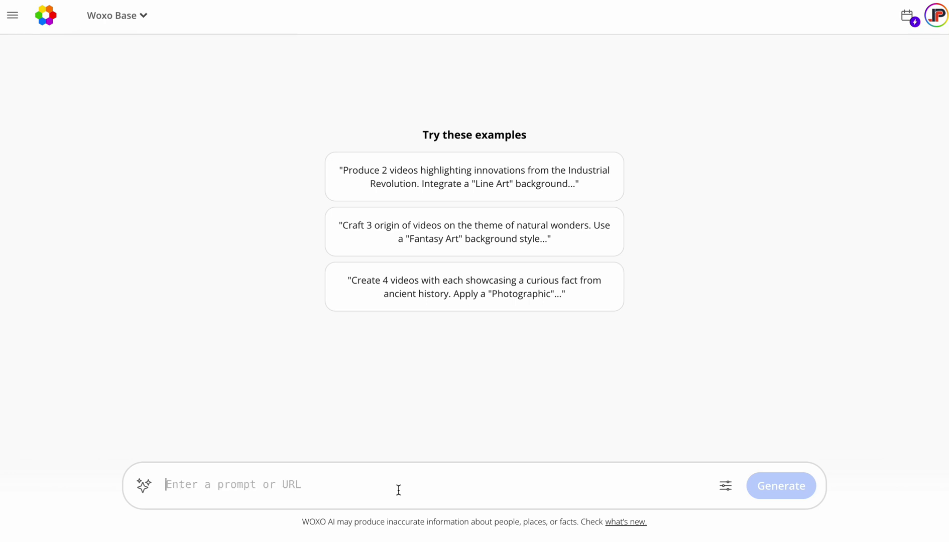
type("create 10 videos highlight")
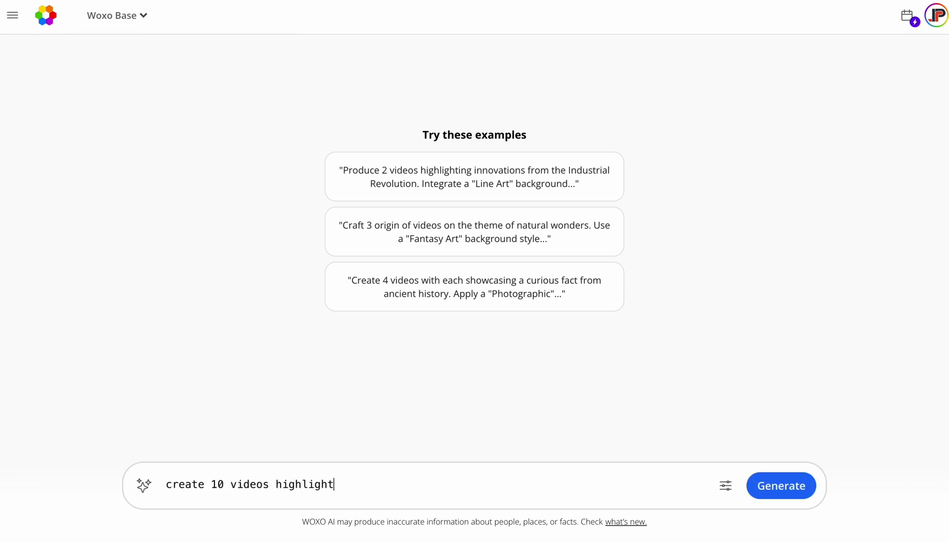
type("ing contributions of the greatest inve")
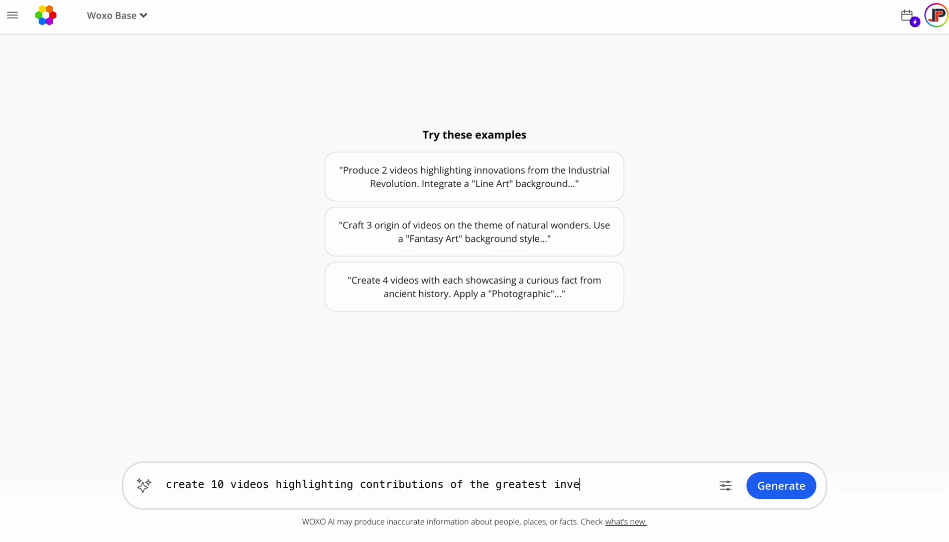
type("ntors that ever lived")
Set the content idea to Historical Highlights and review the Backgrounds and Language options
left_click(726, 486)
left_click(514, 253)
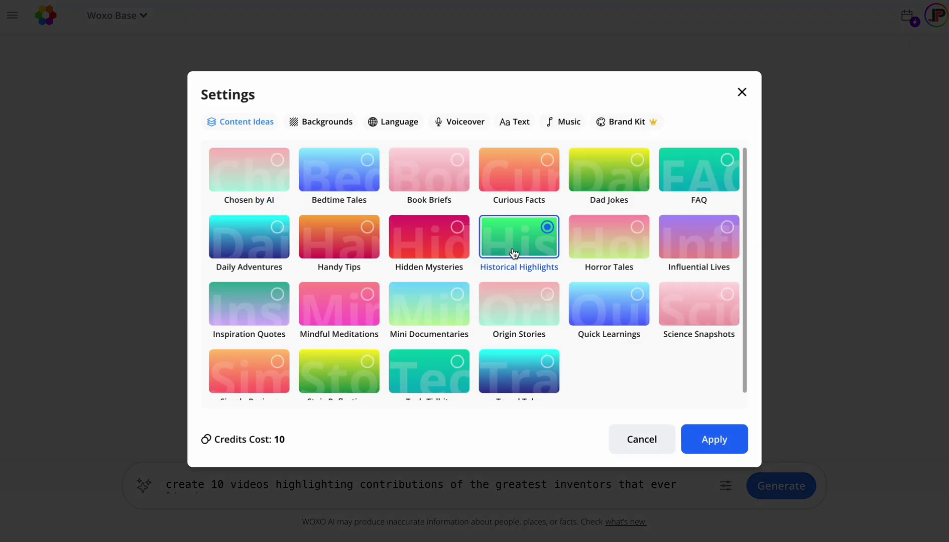
left_click(315, 124)
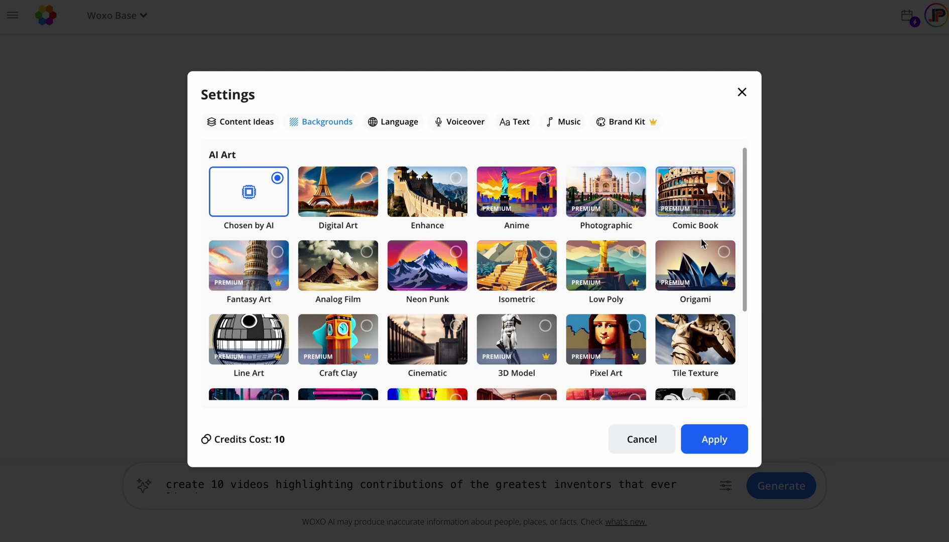
left_click(389, 127)
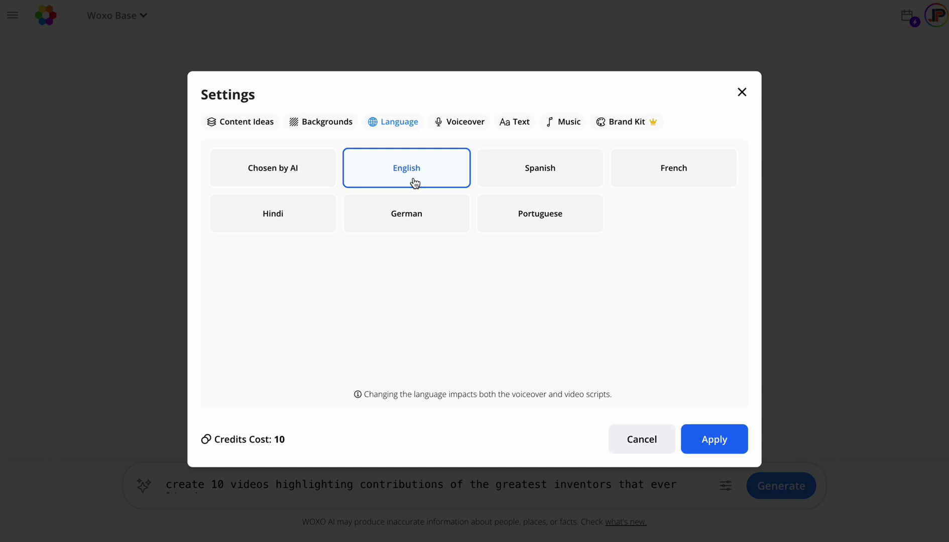
Browse the Voiceover, Text, Music and Brand Kit options, then cancel the settings
left_click(469, 129)
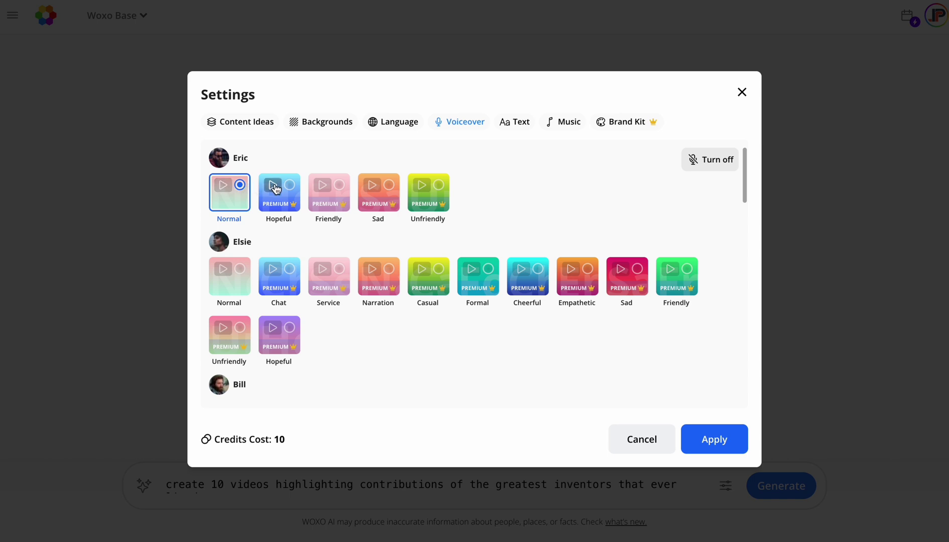
scroll(318, 273, "down", 10)
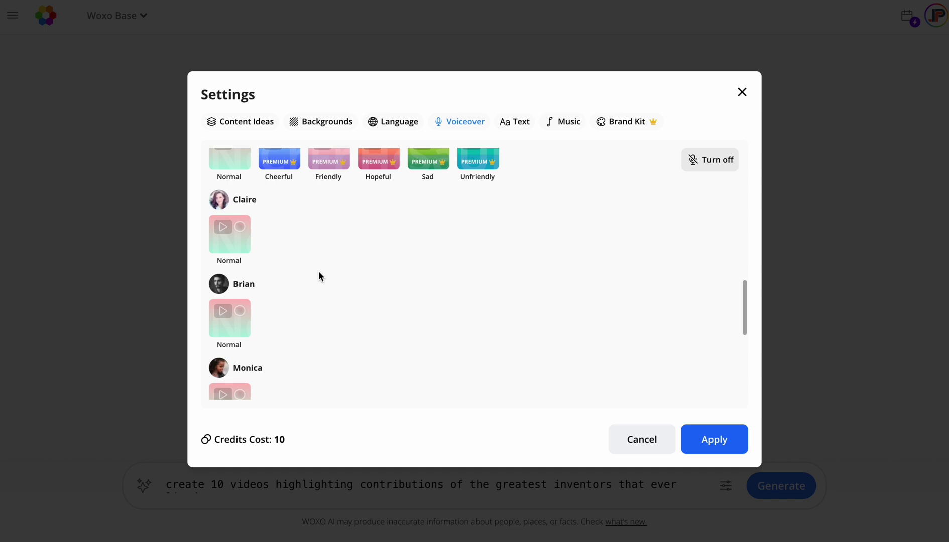
scroll(319, 275, "down", 6)
scroll(319, 275, "up", 5)
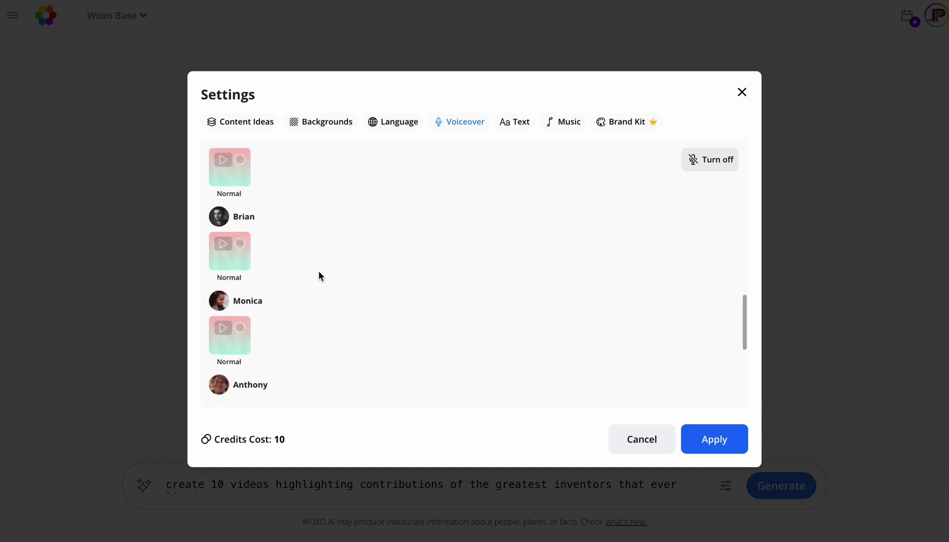
scroll(319, 276, "up", 4)
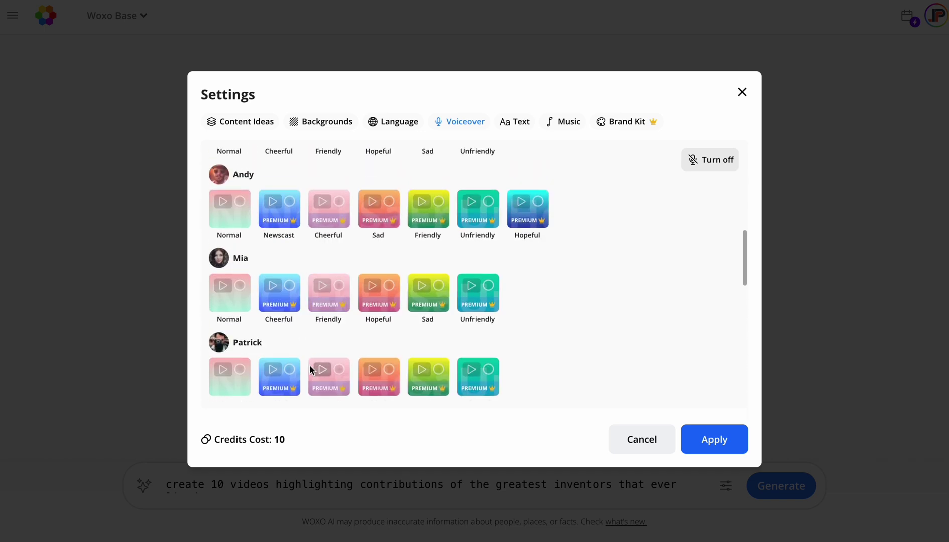
scroll(309, 371, "up", 3)
left_click(515, 122)
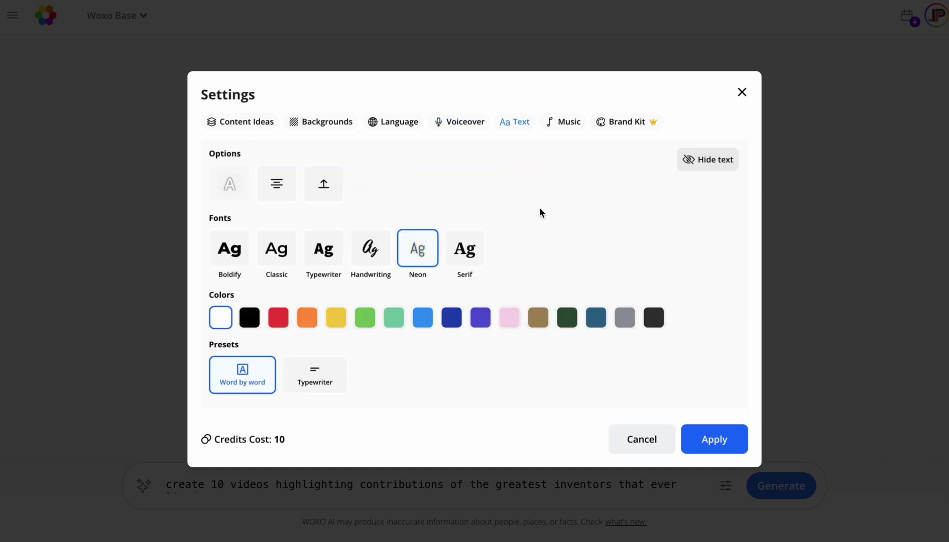
left_click(568, 125)
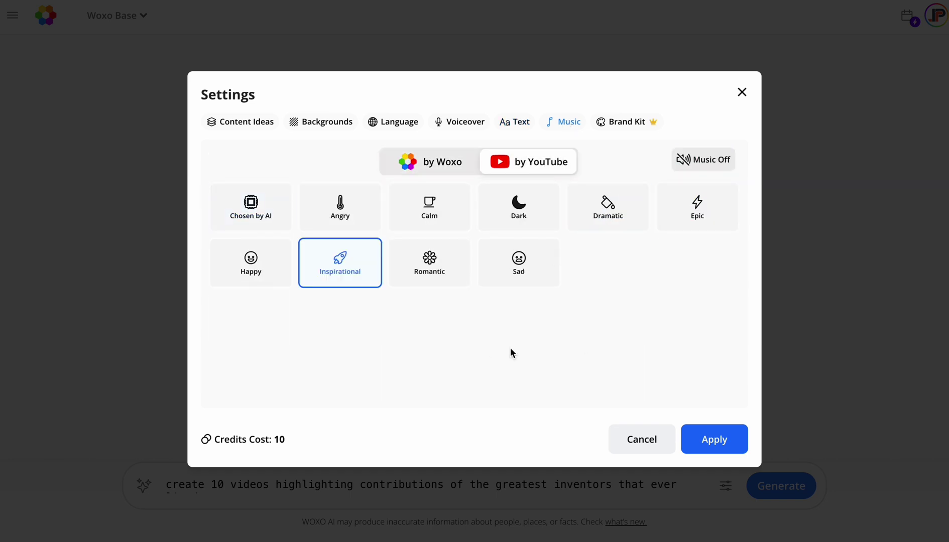
left_click(630, 126)
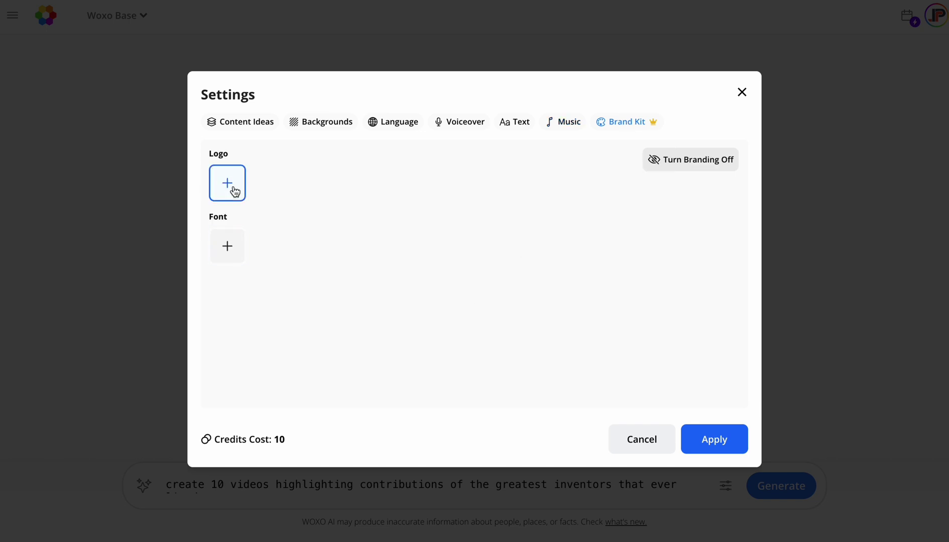
left_click(481, 397)
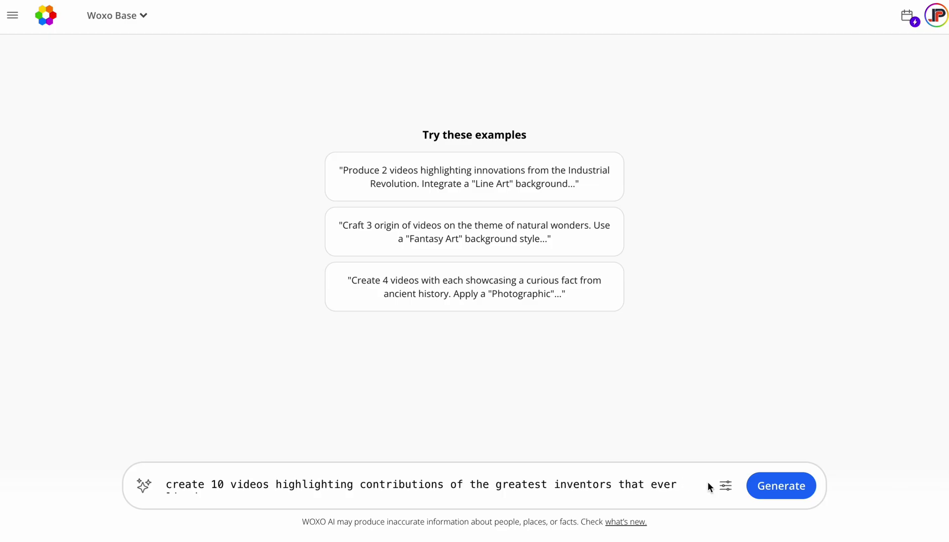
Generate the inventor videos and play 'The Electrifying World of Nikola Tesla'
left_click(779, 487)
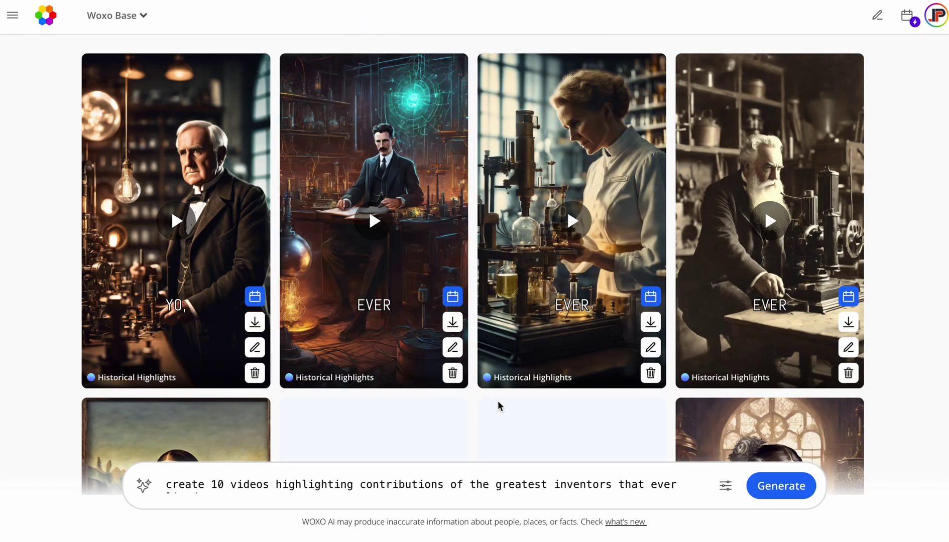
scroll(591, 419, "down", 2)
scroll(589, 417, "down", 7)
scroll(577, 397, "up", 7)
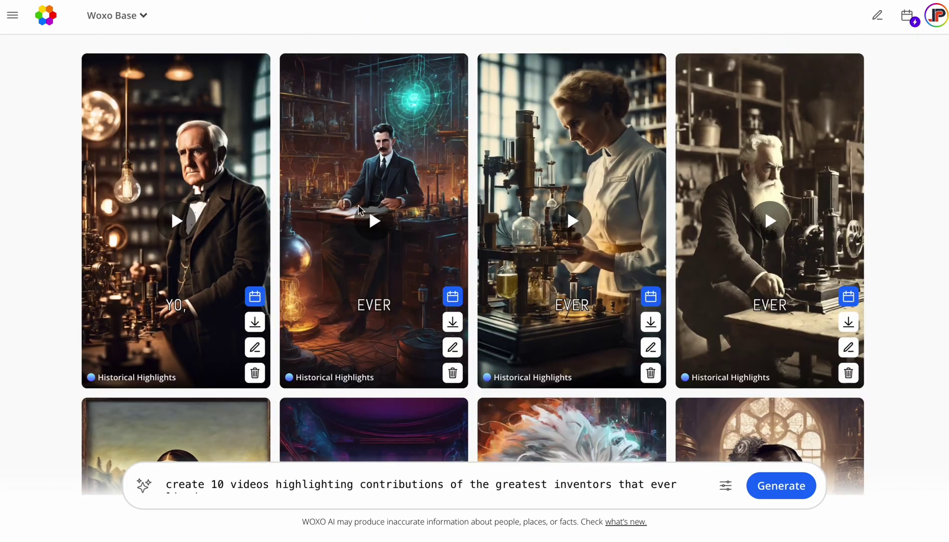
left_click(374, 221)
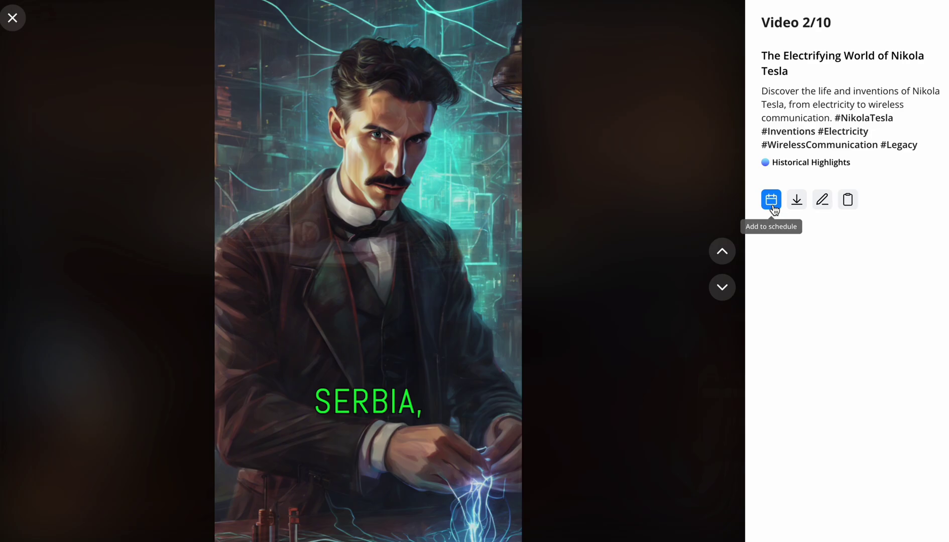
Add the Tesla video to the schedule and connect a YouTube channel for posting
left_click(774, 208)
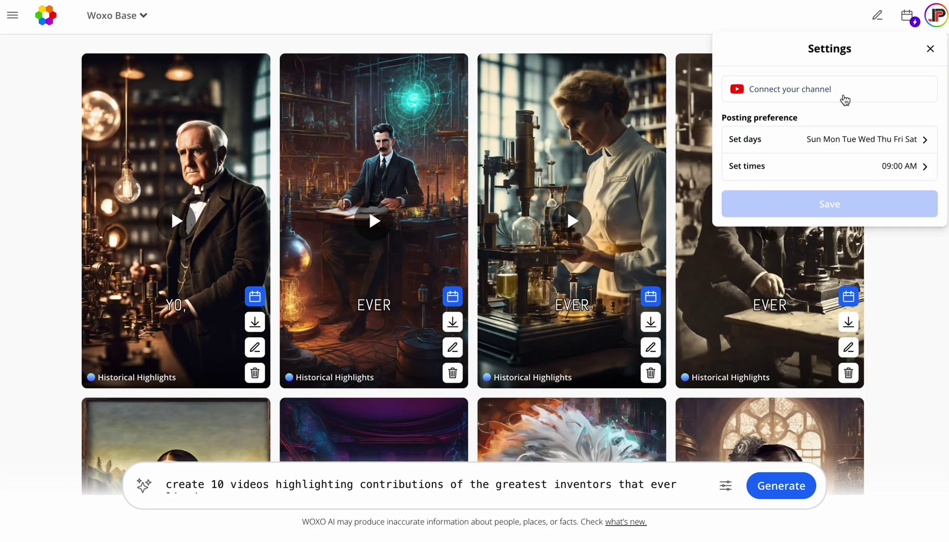
left_click(852, 97)
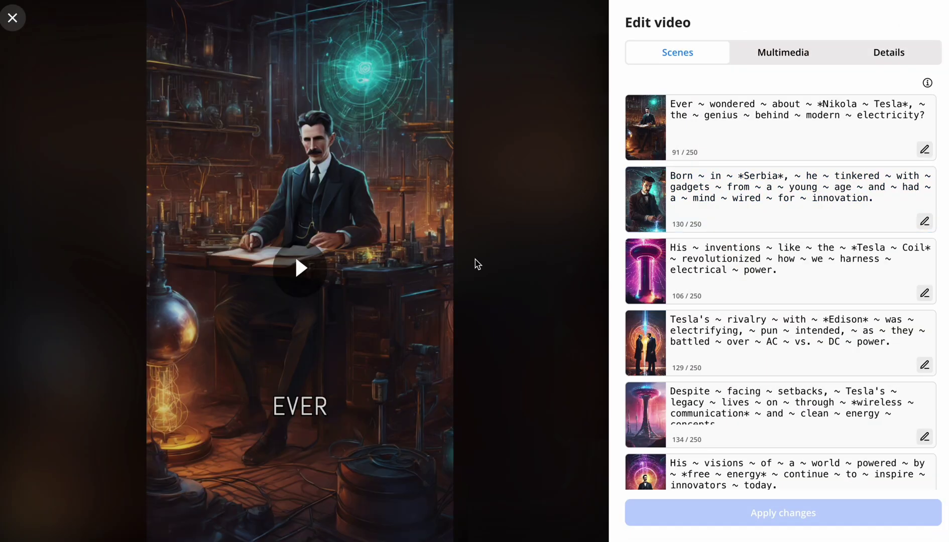
Add a final scene reading 'He loved pigeons' and regenerate its background
scroll(759, 449, "down", 3)
left_click(758, 449)
type("He loved pigeons")
left_click(924, 417)
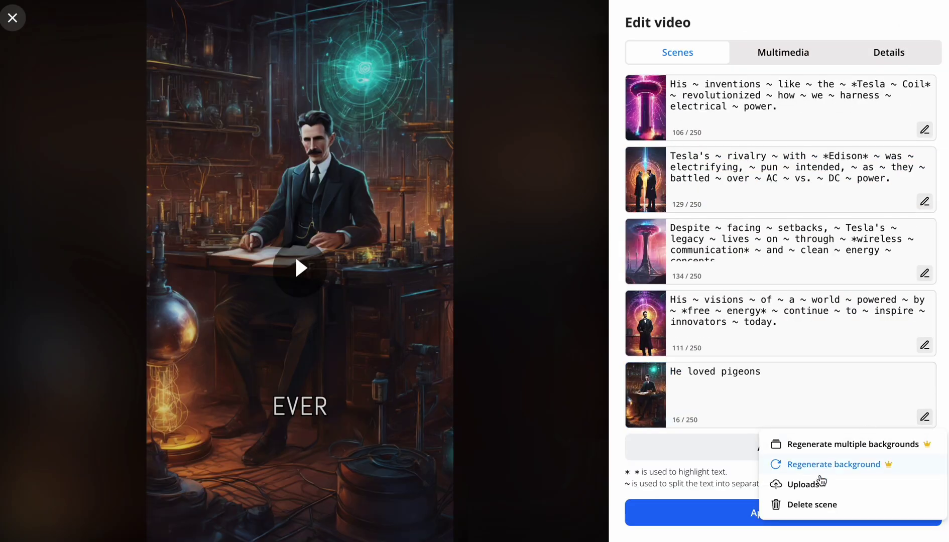
left_click(835, 465)
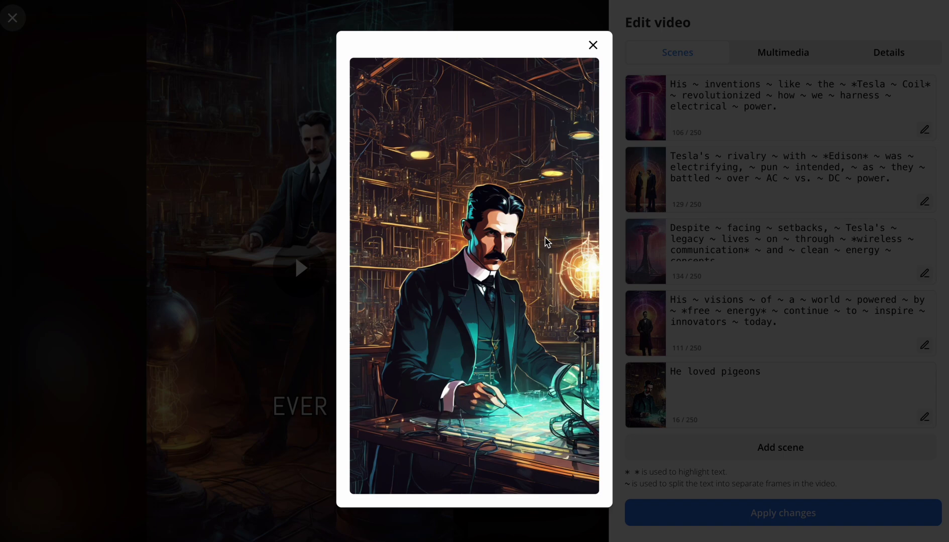
left_click(593, 44)
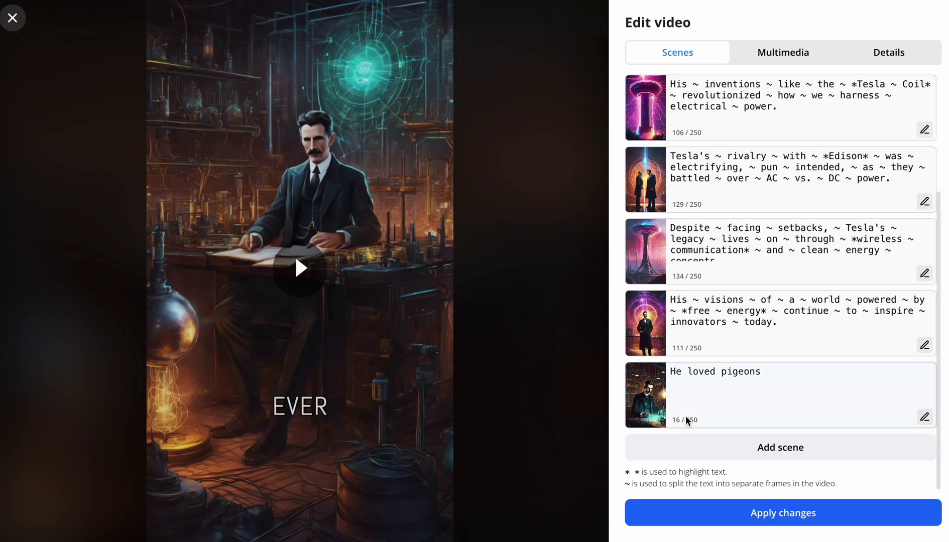
Give the pigeons scene an uploaded image of Tesla holding a pigeon
left_click(925, 417)
left_click(817, 486)
left_click(699, 297)
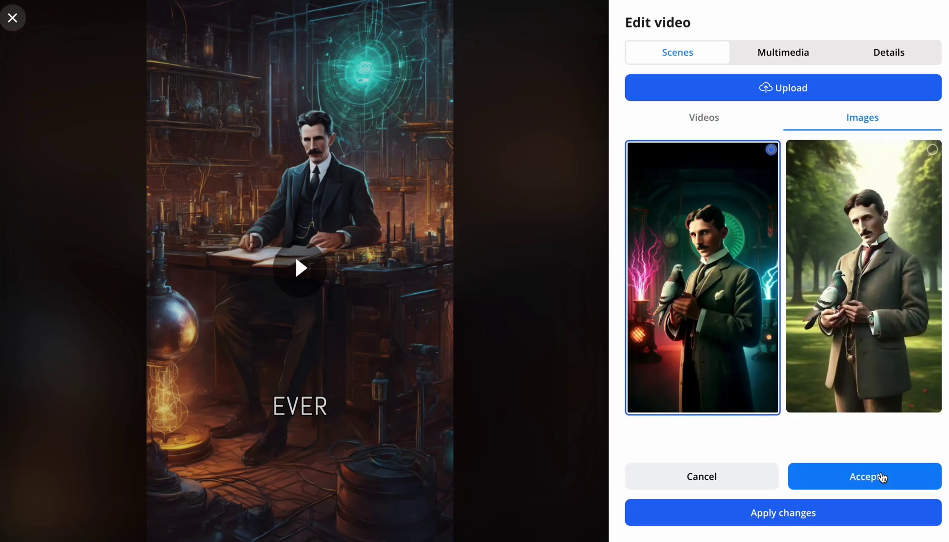
left_click(877, 479)
mouse_move(929, 85)
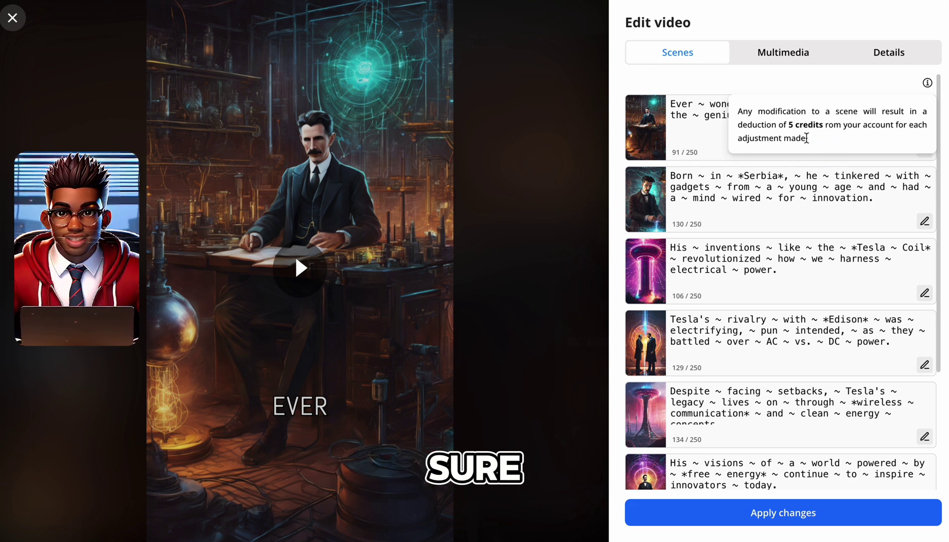
Show the video's voiceover choices under Multimedia settings
left_click(796, 59)
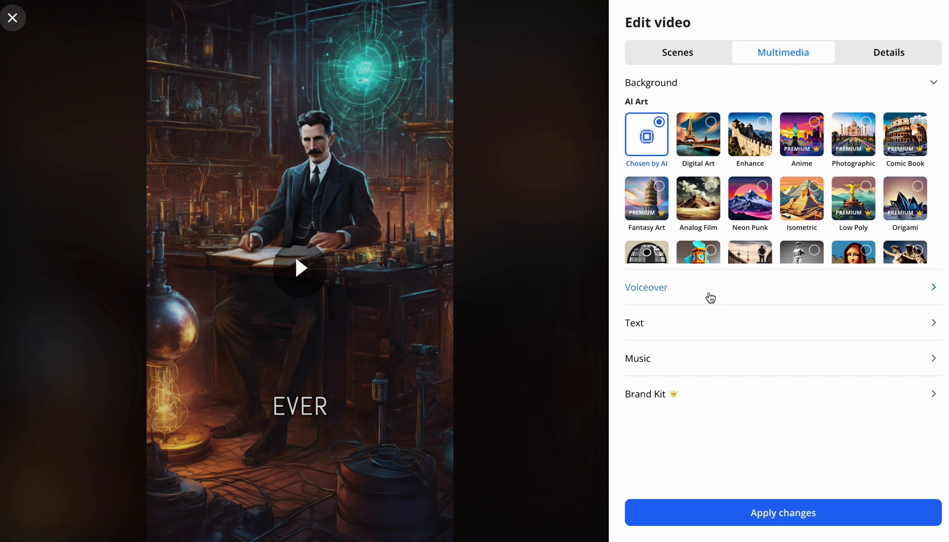
left_click(710, 297)
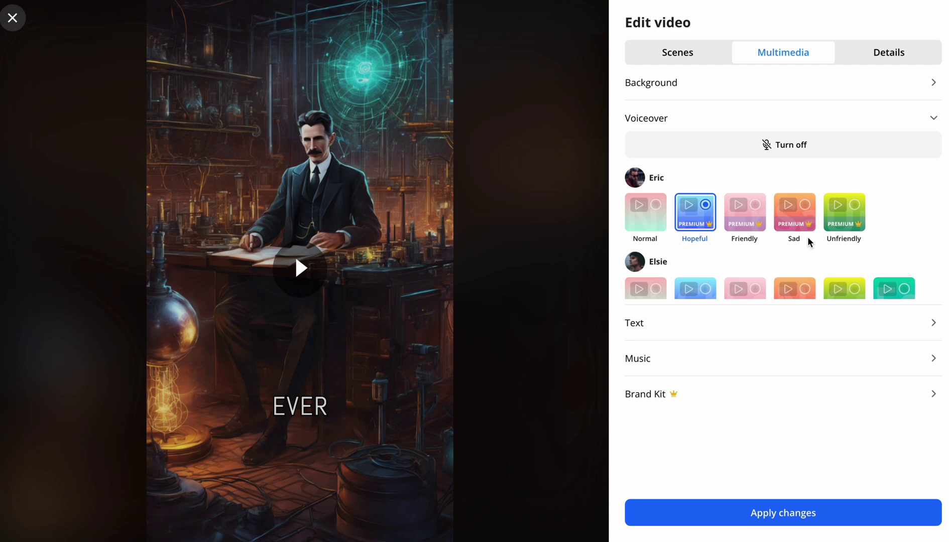
scroll(809, 241, "down", 2)
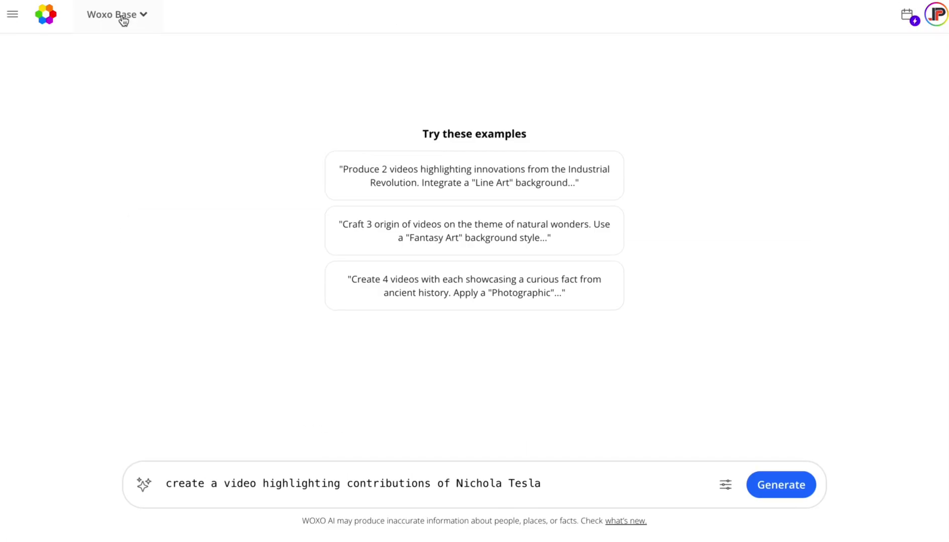
Switch the model to Woxo Ultra and generate the Nikola Tesla contributions video
left_click(121, 15)
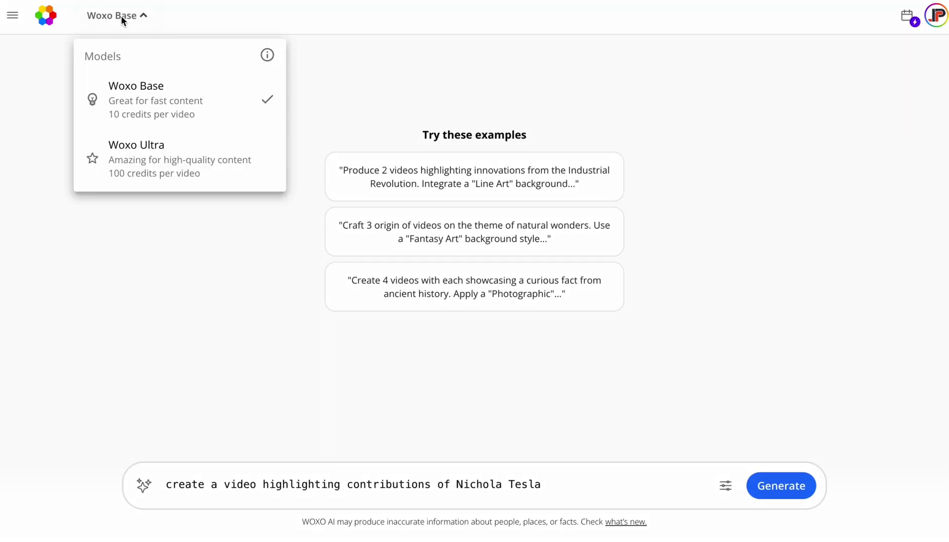
left_click(182, 166)
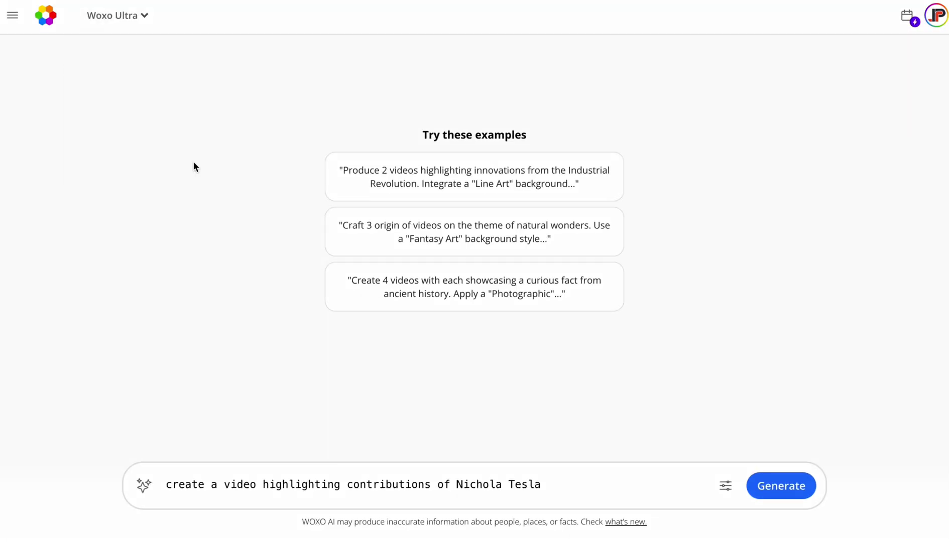
left_click(776, 486)
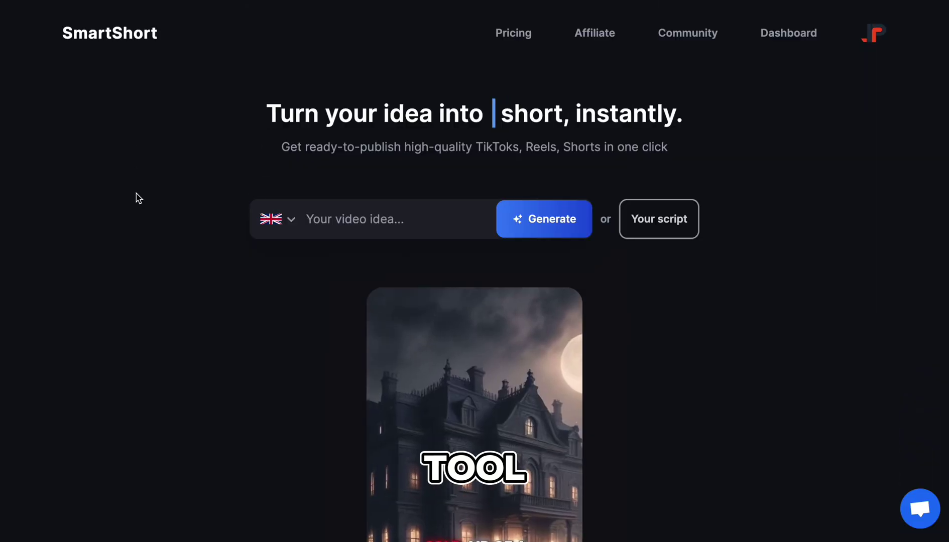
scroll(140, 198, "down", 4)
scroll(139, 198, "down", 10)
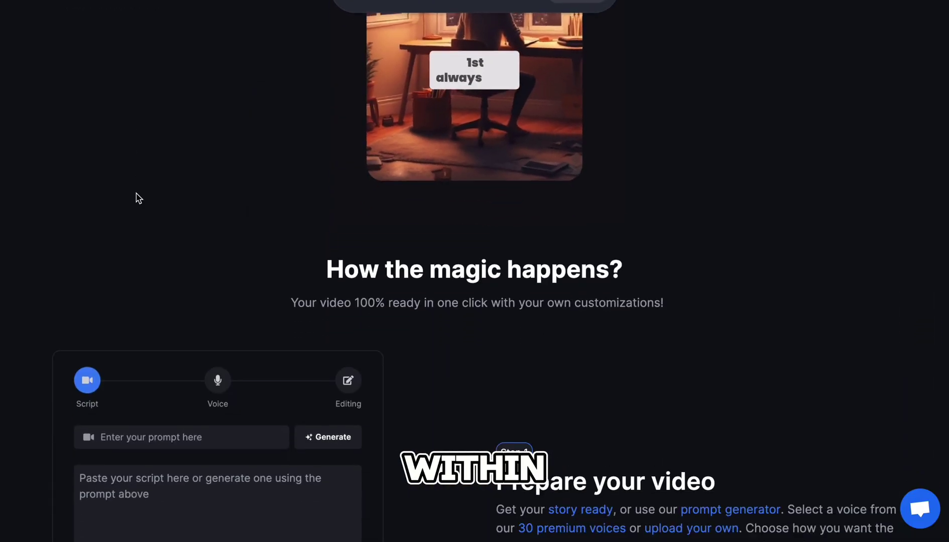
scroll(139, 199, "down", 20)
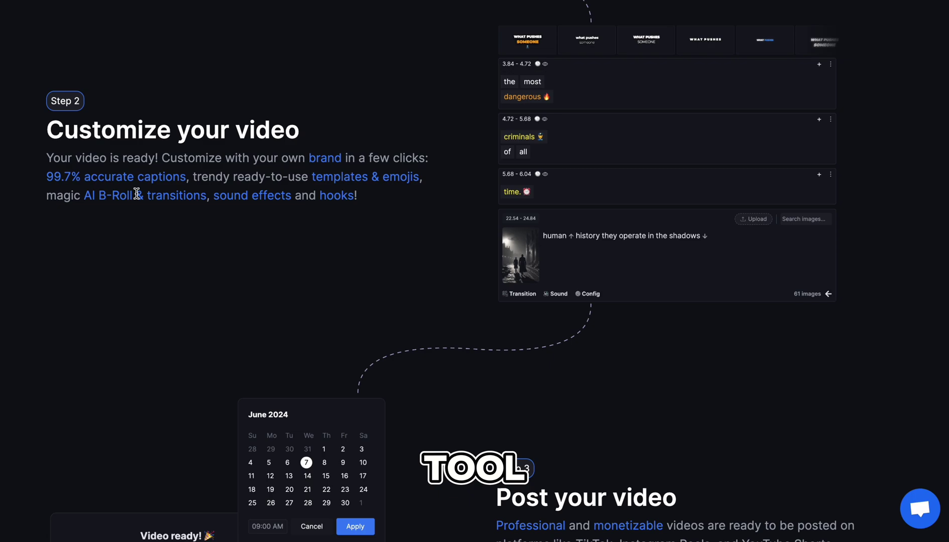
scroll(139, 199, "down", 4)
scroll(138, 202, "up", 20)
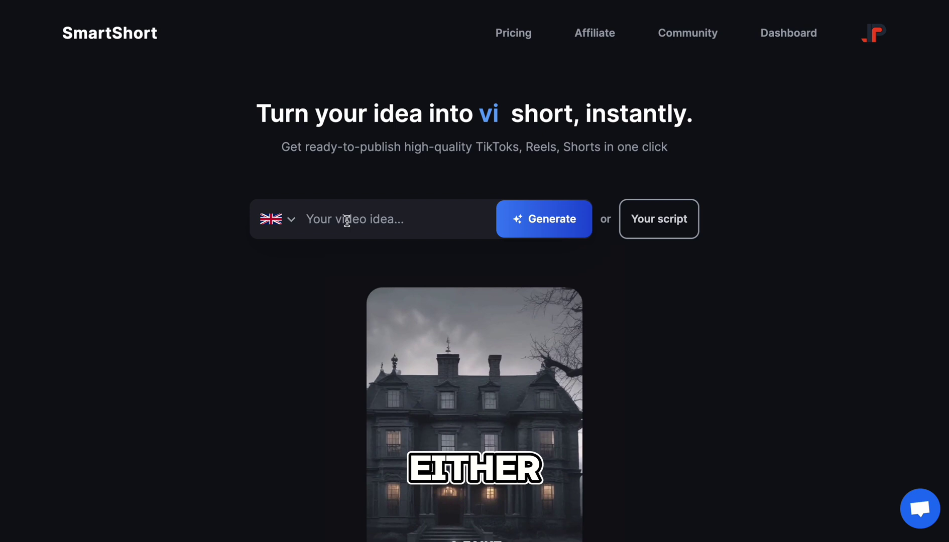
Generate a script from the prompt about Nikola Tesla's contributions
left_click(347, 221)
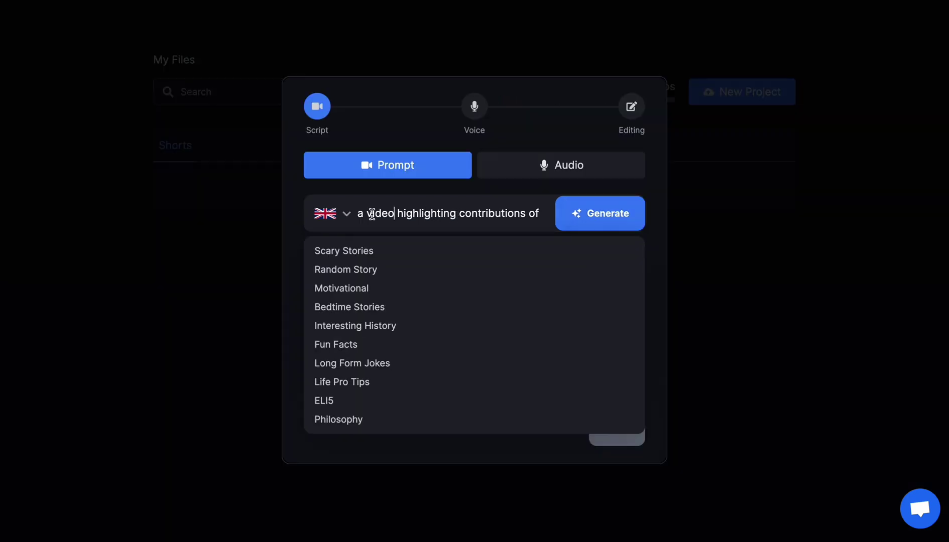
left_click_drag(371, 213, 557, 218)
left_click(596, 216)
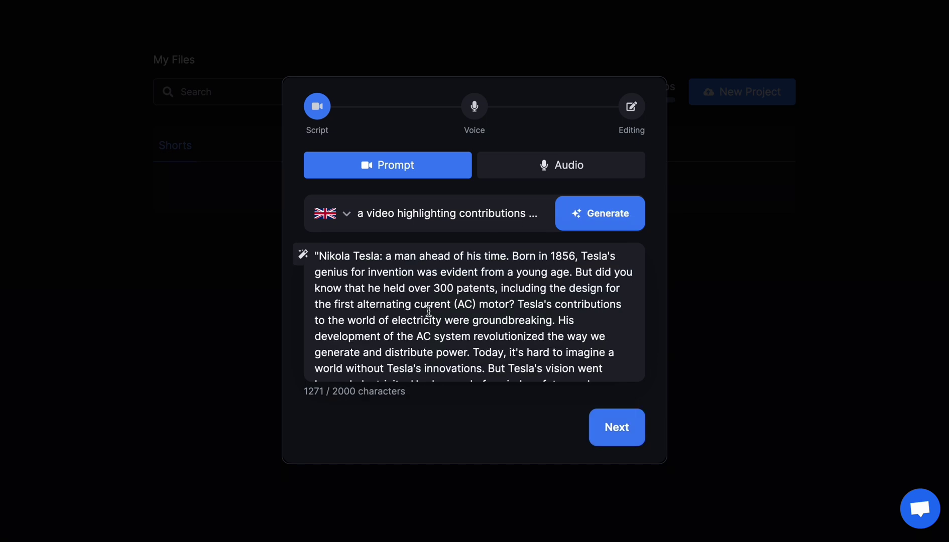
scroll(428, 311, "down", 5)
Regenerate a fresh 1,123-character Tesla script and continue to the voice step
key("ctrl+a")
scroll(477, 331, "up", 5)
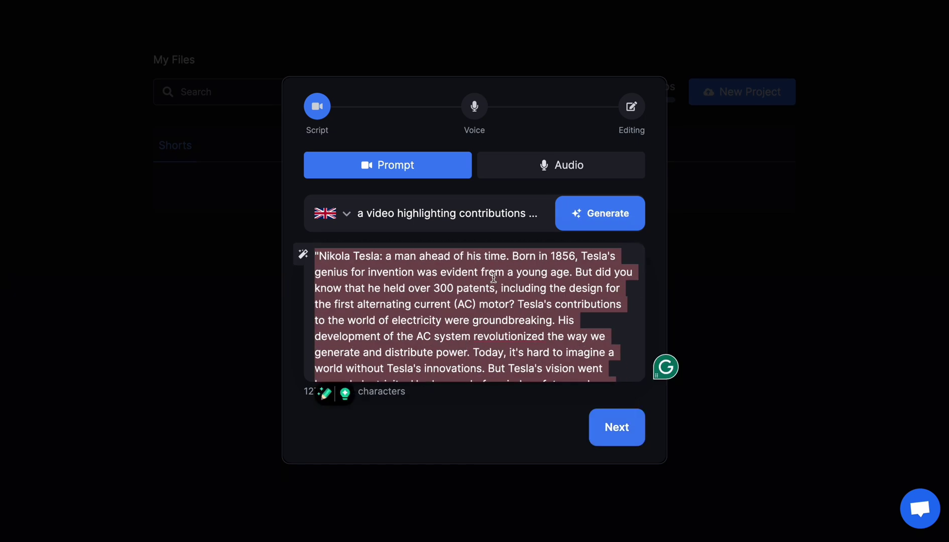
left_click(494, 277)
scroll(536, 299, "down", 3)
scroll(536, 301, "up", 3)
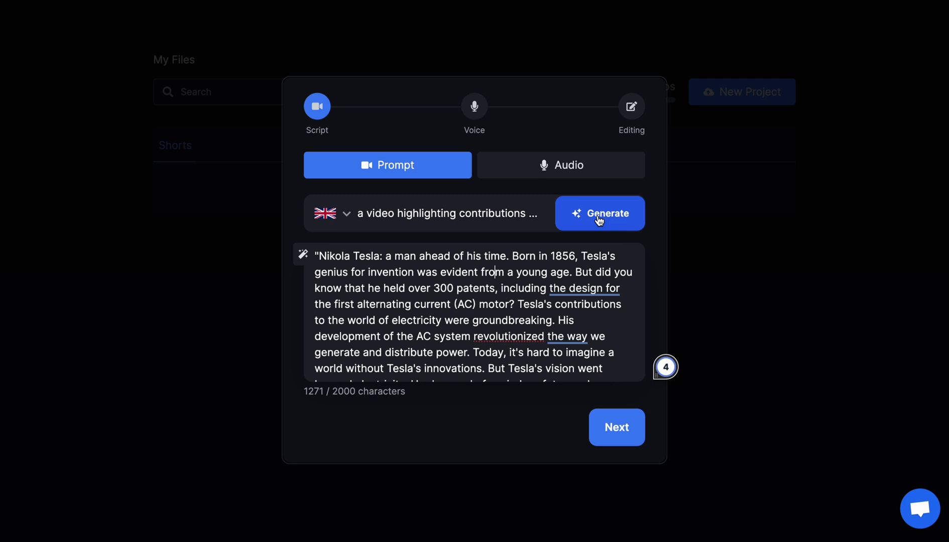
left_click(599, 219)
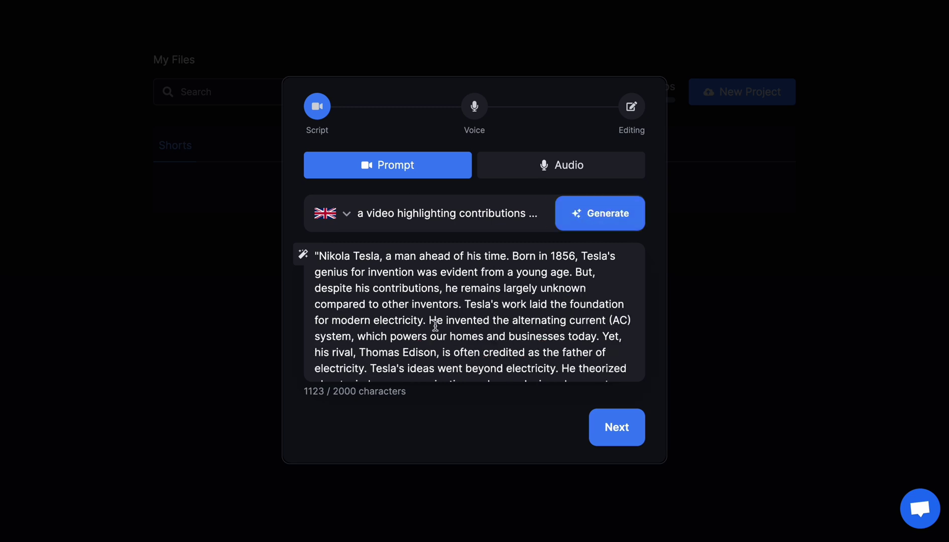
left_click(615, 430)
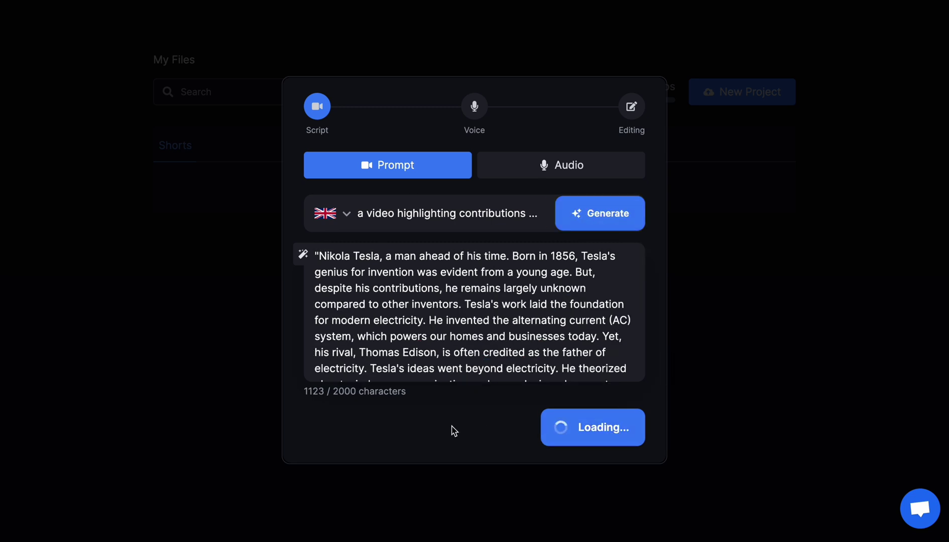
Keep the Echo voice, set footage to one clip every 2 seconds, and generate the Tesla Short
scroll(555, 356, "down", 15)
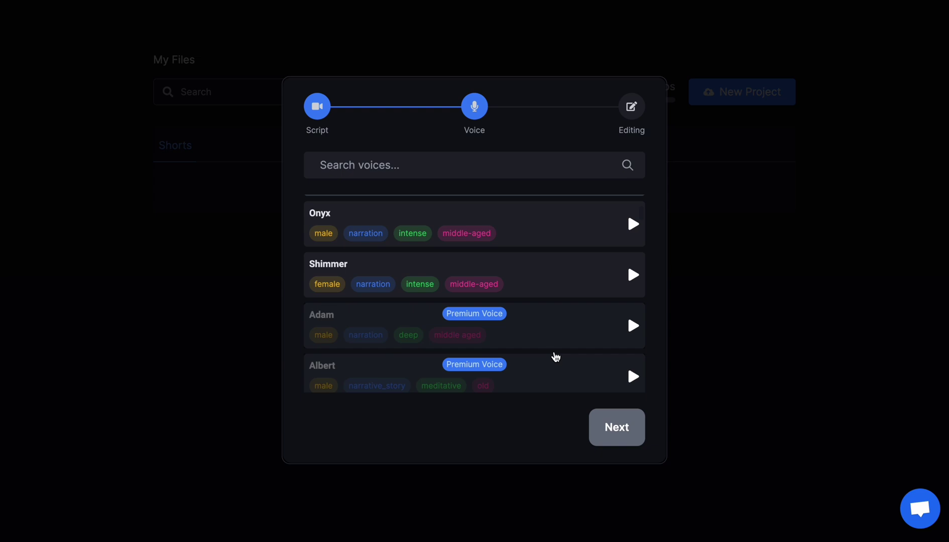
scroll(555, 359, "up", 6)
scroll(504, 281, "up", 9)
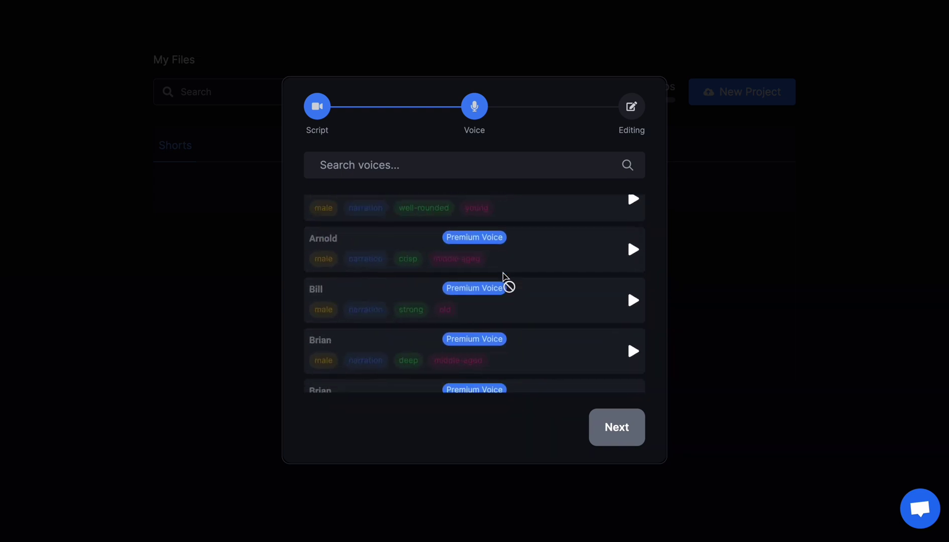
scroll(347, 324, "down", 3)
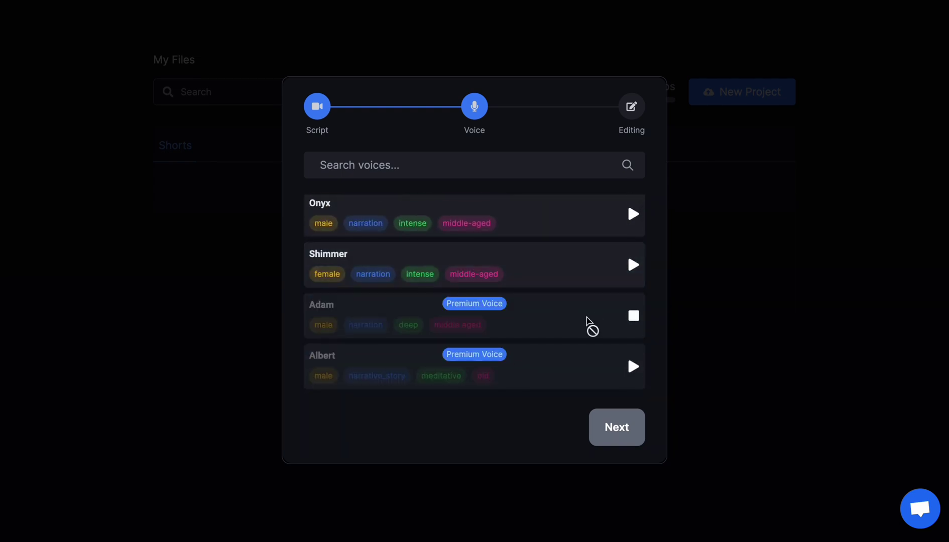
scroll(587, 317, "up", 3)
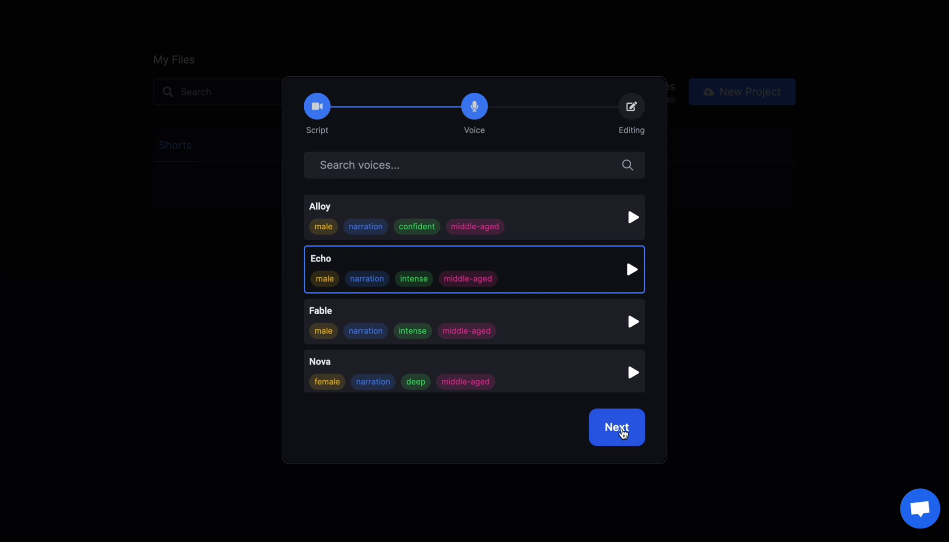
left_click(623, 433)
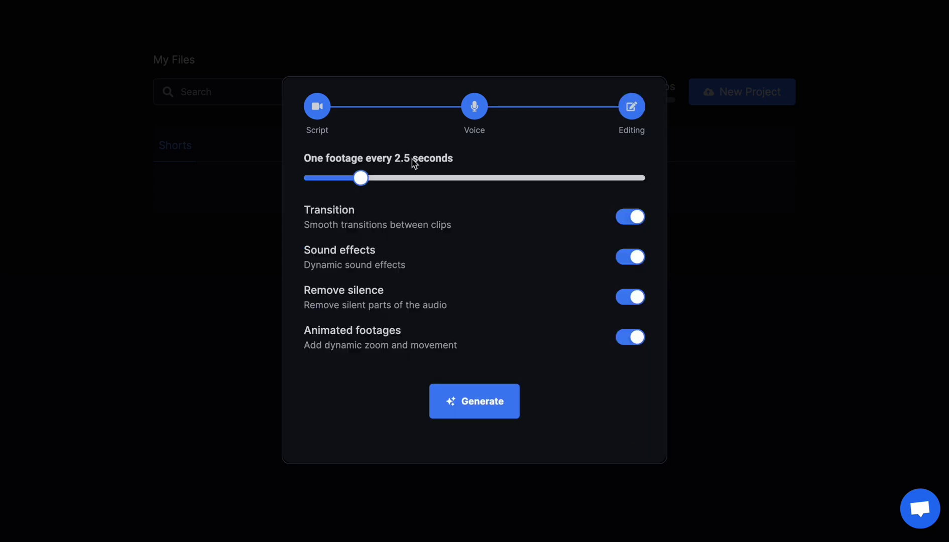
left_click_drag(383, 181, 301, 178)
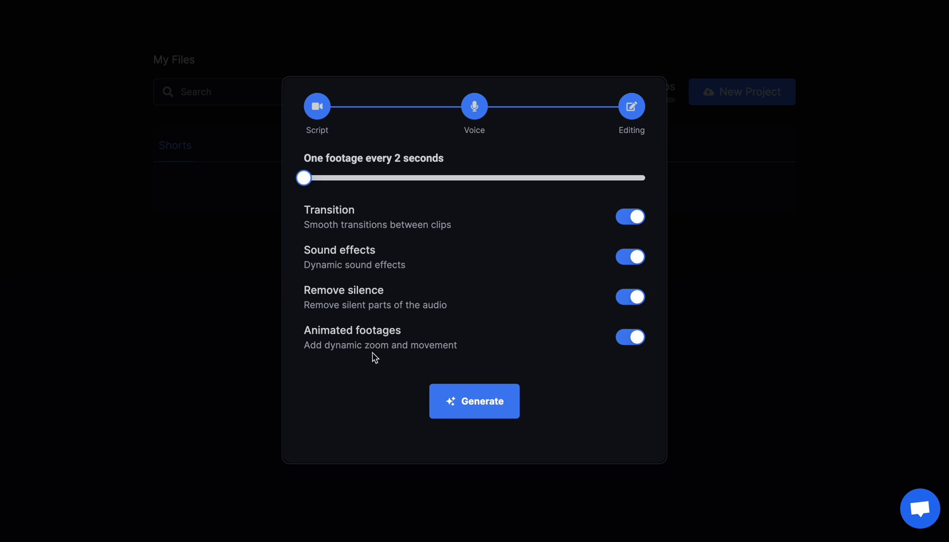
left_click(482, 404)
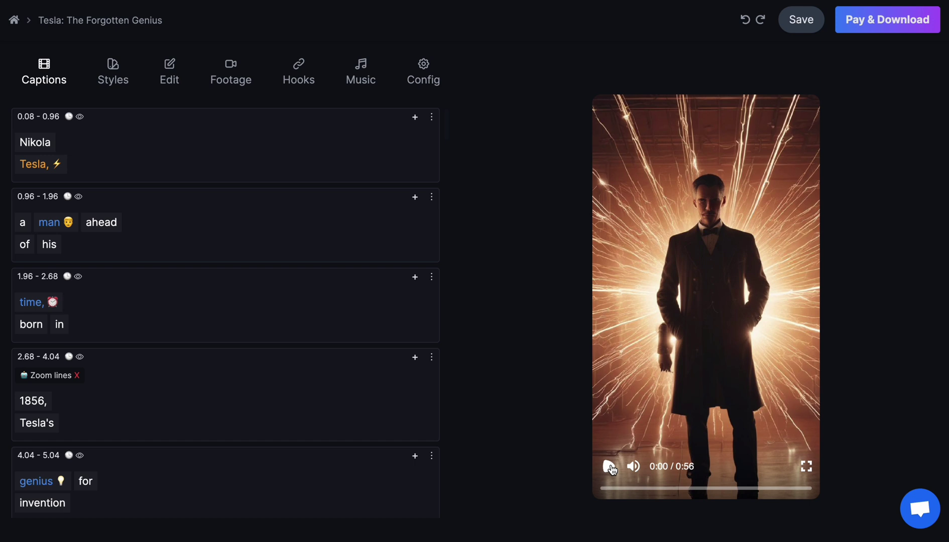
Play the 'Tesla: The Forgotten Genius' preview to review the captioned Short
left_click(610, 467)
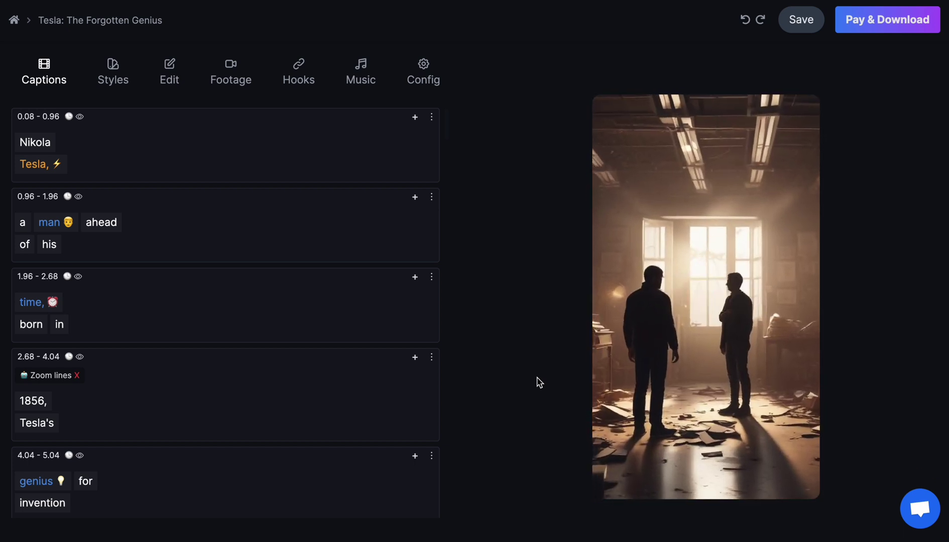
Try replacing the caption word Nikola with 'aiTrends', then undo it back to Nikola
left_click(40, 146)
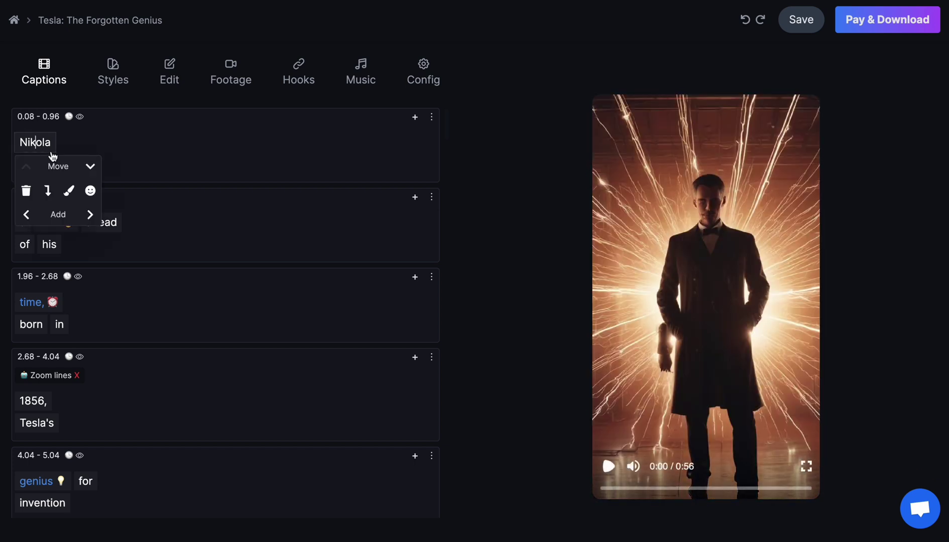
double_click(50, 149)
type("aiTrends")
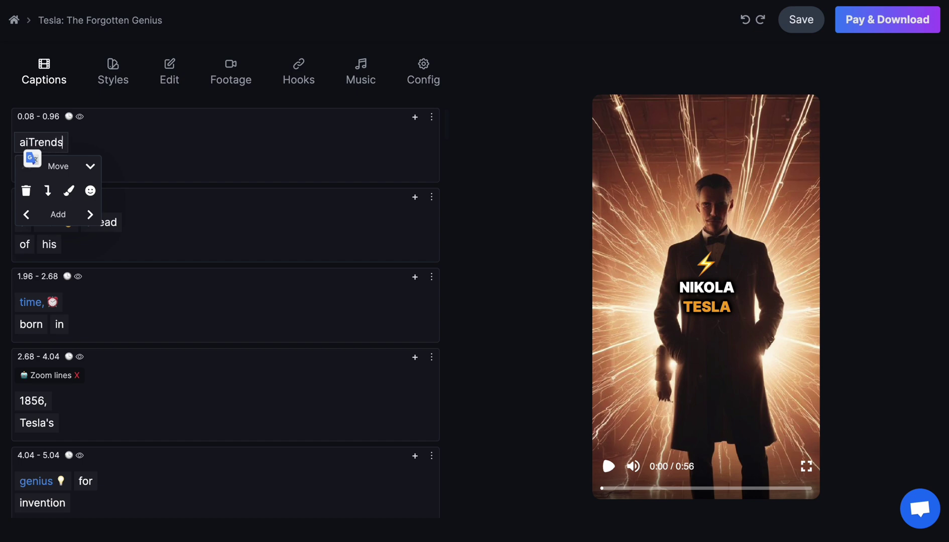
key("Return")
key("ctrl+z")
Swap the lightning emoji after Tesla for the technologist emoji
left_click(33, 164)
left_click(90, 214)
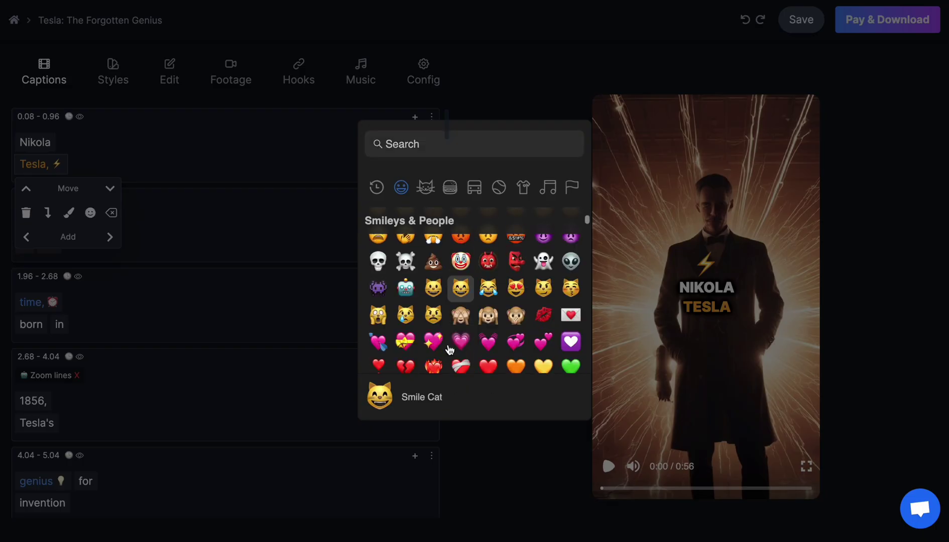
scroll(452, 342, "down", 5)
left_click(432, 354)
Apply the second, then the third caption style preset
left_click(110, 76)
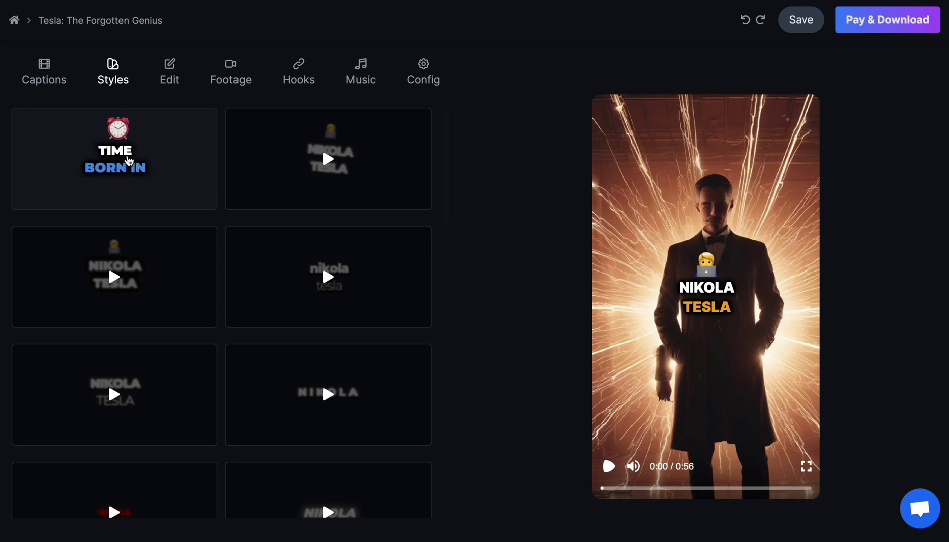
left_click(308, 173)
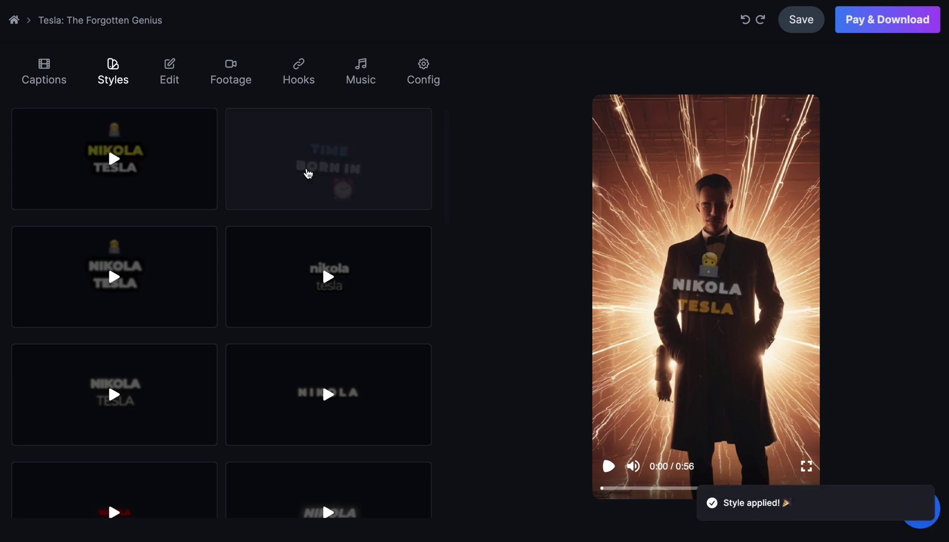
left_click(147, 284)
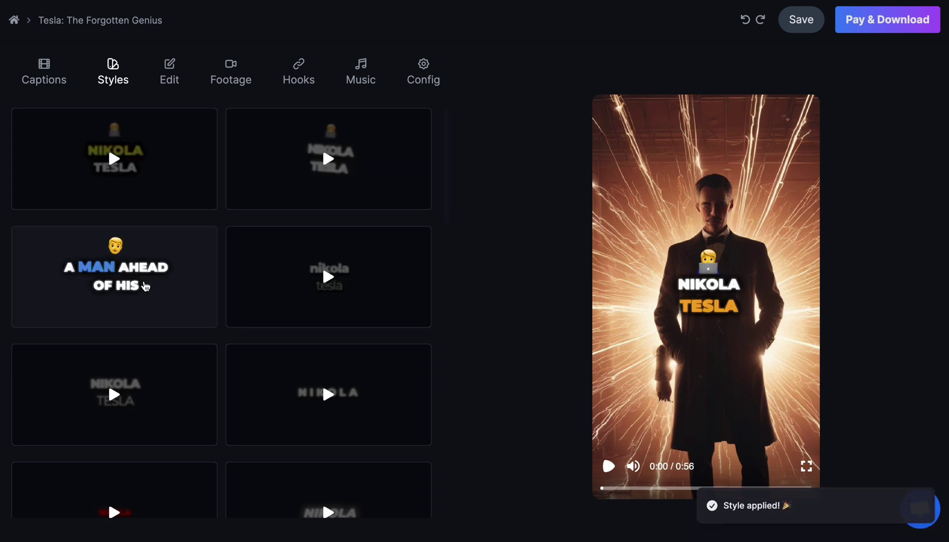
Set the caption AI color 2 to purple
left_click(169, 73)
scroll(388, 268, "down", 9)
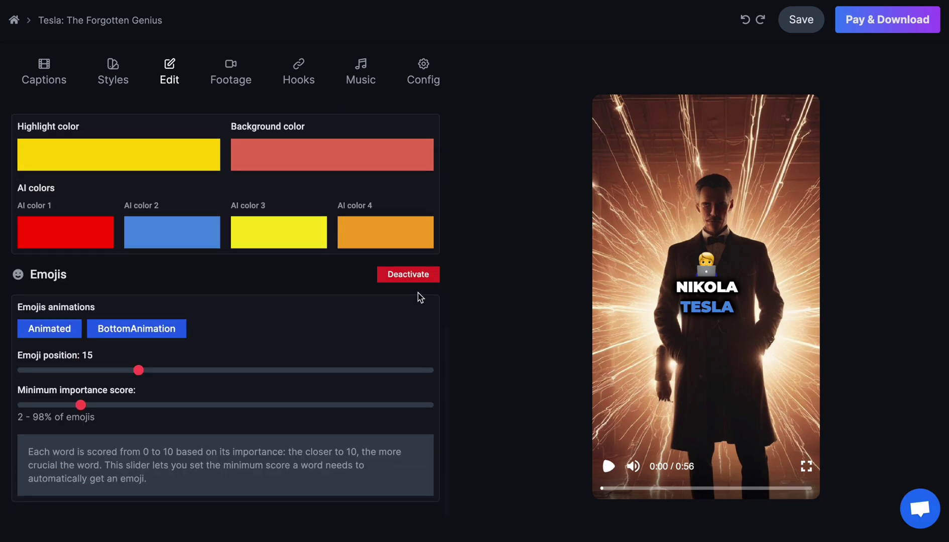
mouse_move(138, 402)
left_mouse_down()
mouse_move(196, 403)
mouse_move(127, 402)
left_mouse_up()
scroll(253, 338, "up", 5)
scroll(252, 338, "down", 3)
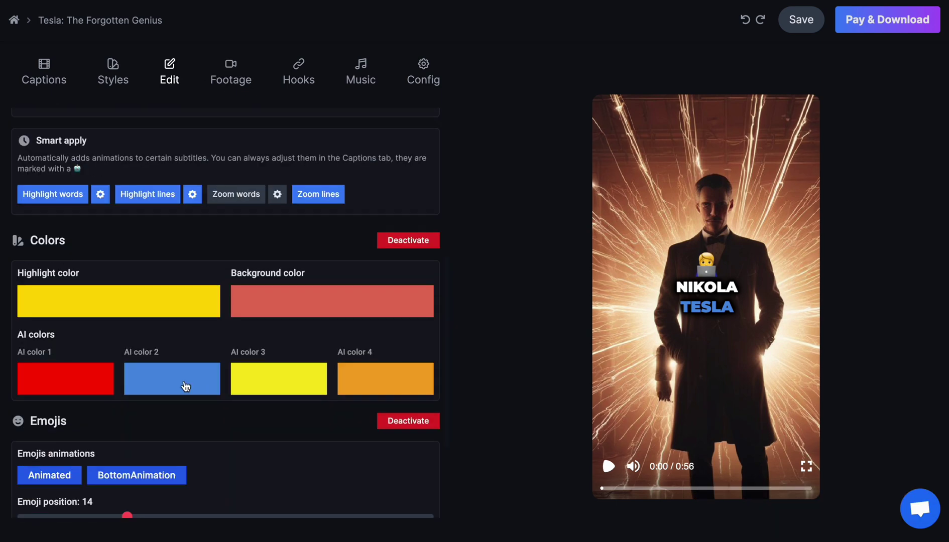
left_click(186, 385)
left_click(458, 318)
left_click(519, 388)
Regenerate the first clip as an AI image of Tesla sitting instead of standing
left_click(234, 76)
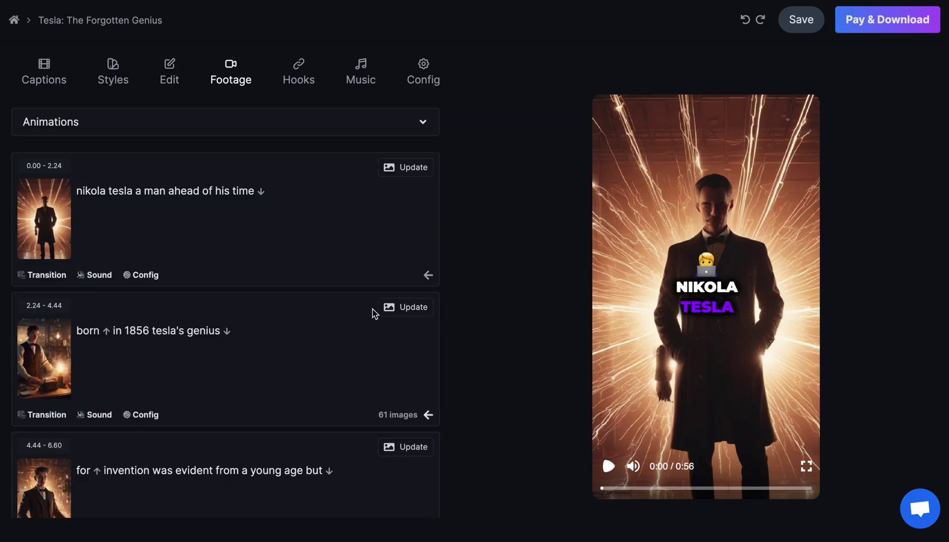
left_click(409, 171)
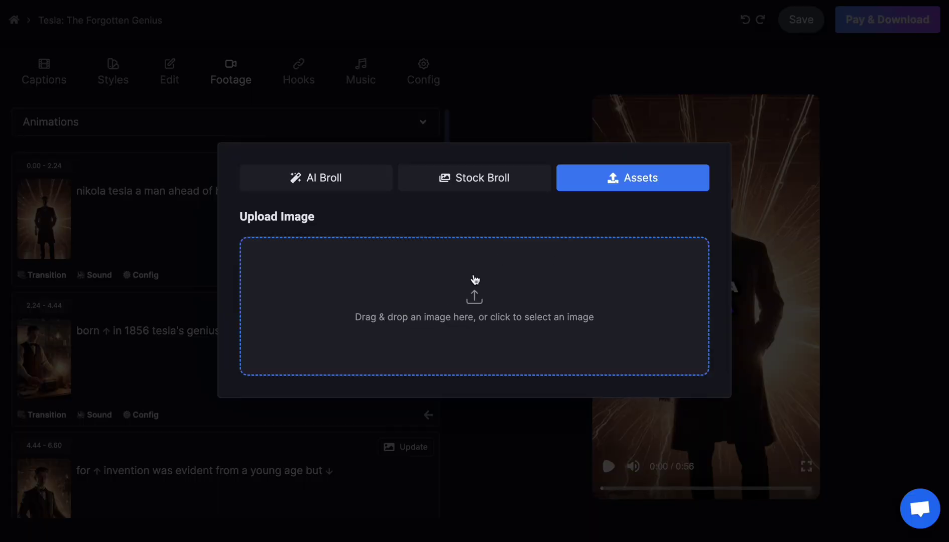
left_click(464, 186)
left_click(356, 207)
double_click(299, 275)
type("sitting")
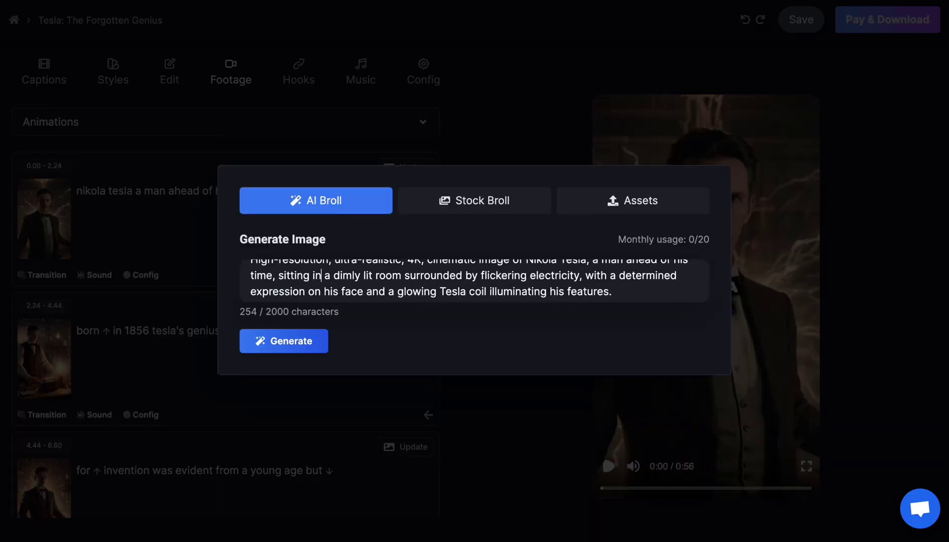
left_click(297, 347)
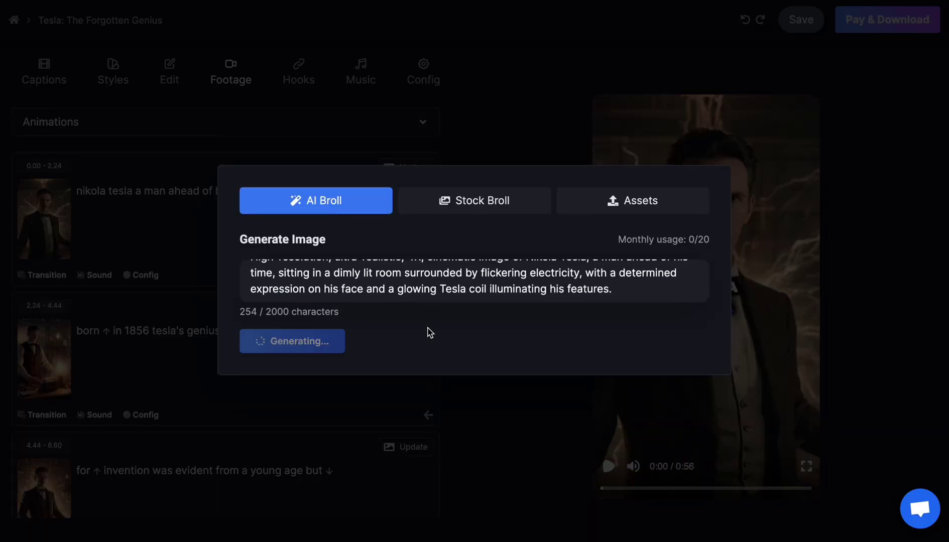
scroll(211, 414, "down", 4)
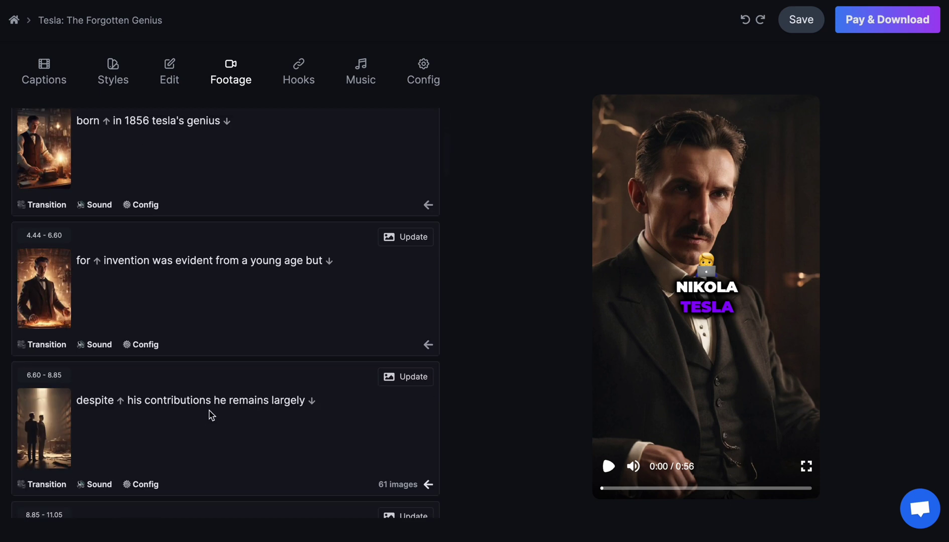
Raise the background music volume to 69% and play the preview
left_click(361, 70)
left_click_drag(40, 152, 277, 152)
left_click(608, 467)
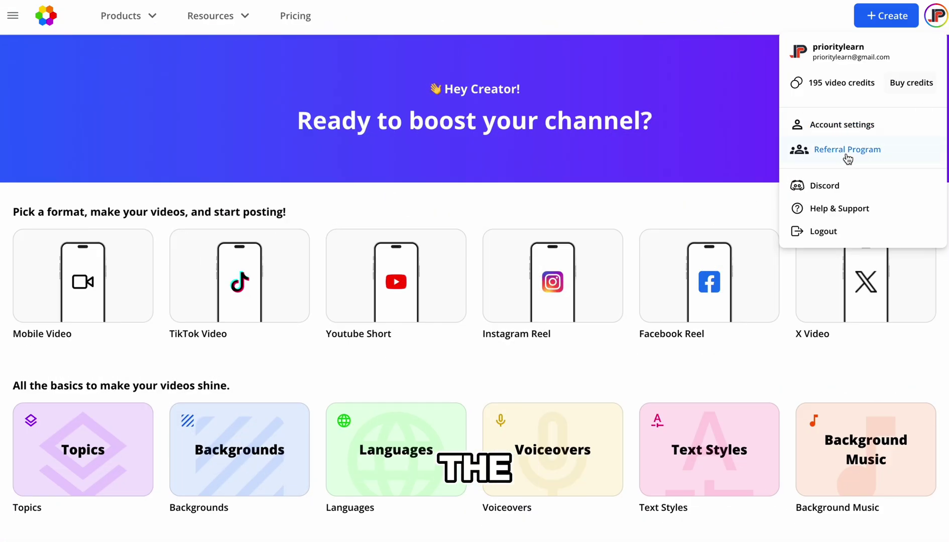
Open Woxo's Referral Program to show the Refer a friend dialog
left_click(847, 149)
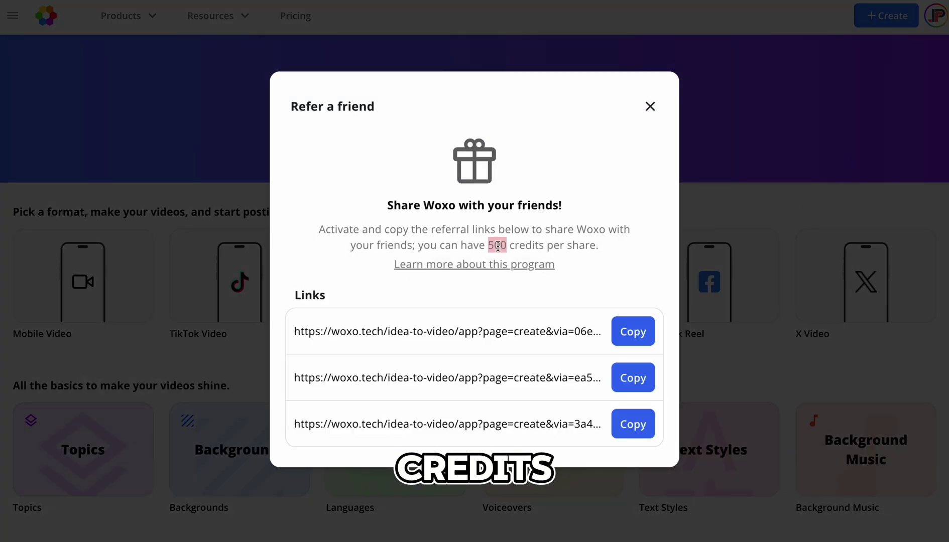